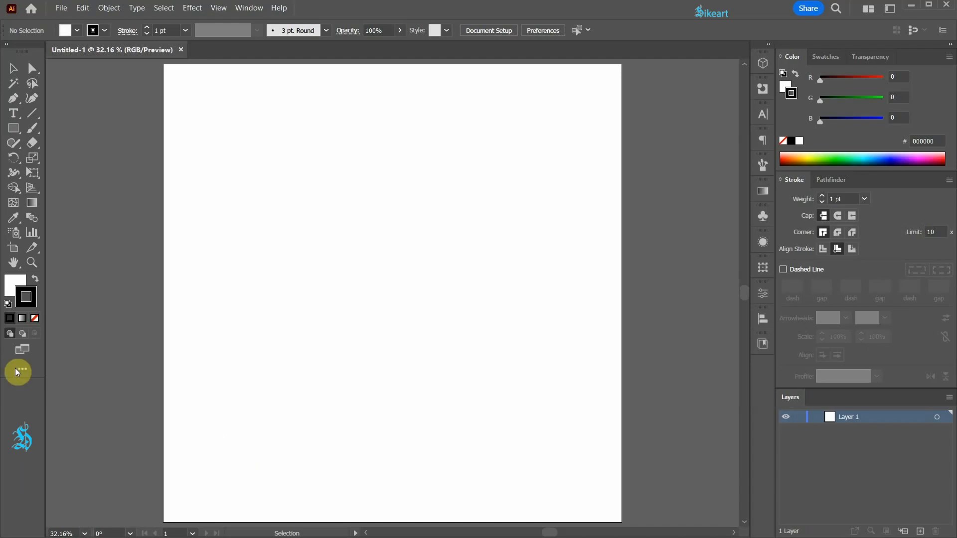
Set the fill colour to none
left_click(11, 281)
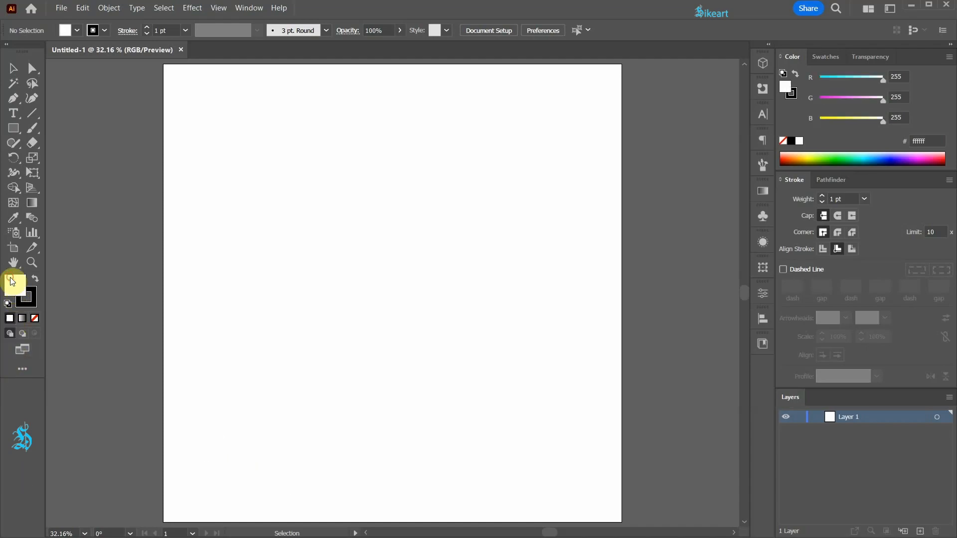
left_click(35, 318)
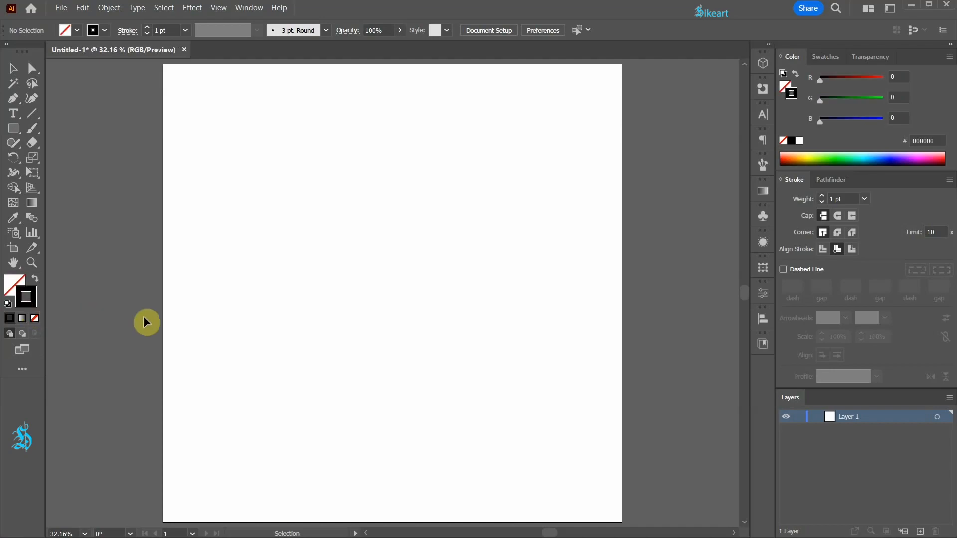
Draw a straight vertical line with the Pen tool, extending past the artboard's top and bottom edges
scroll(402, 279, "down", 2)
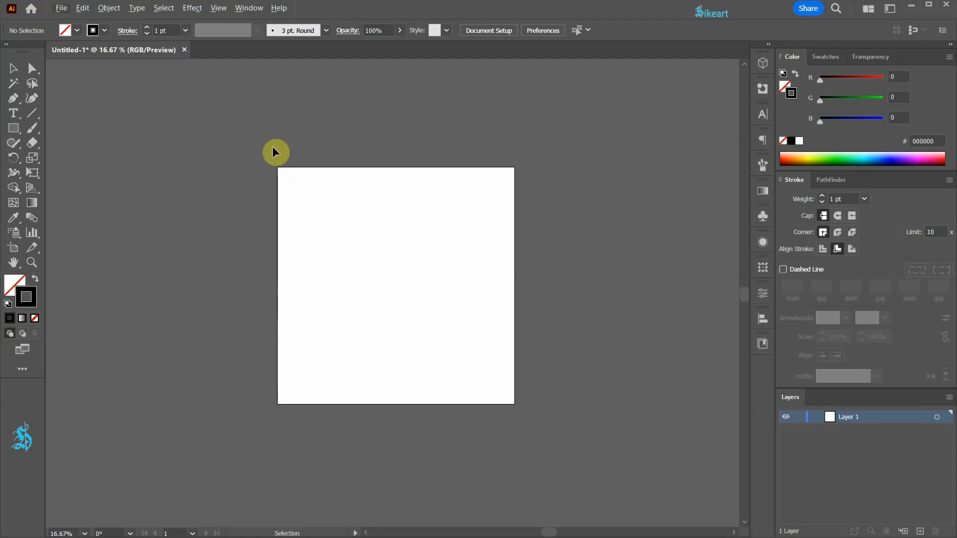
key("p")
left_click(396, 95)
key("shift")
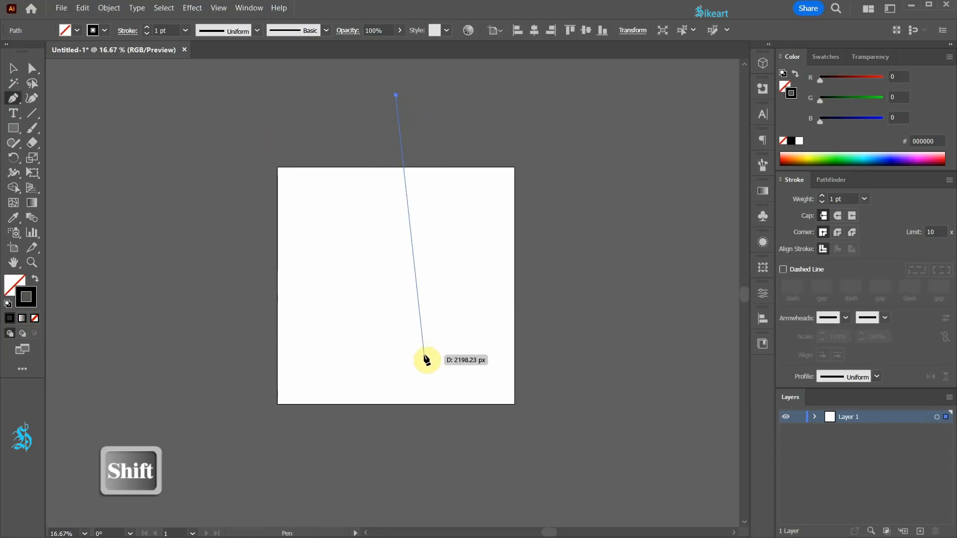
left_click(396, 489)
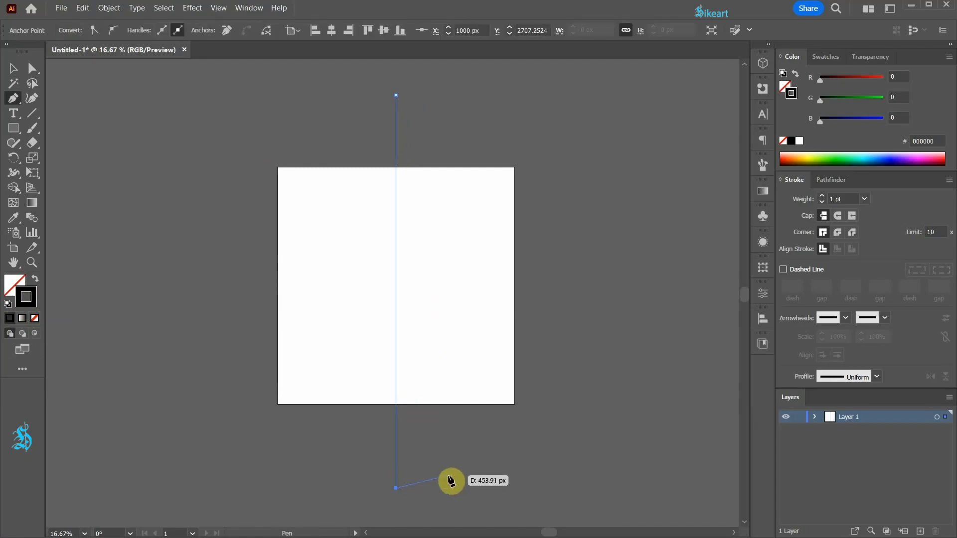
Select the line and center it on the artboard
key("v")
left_click(445, 471)
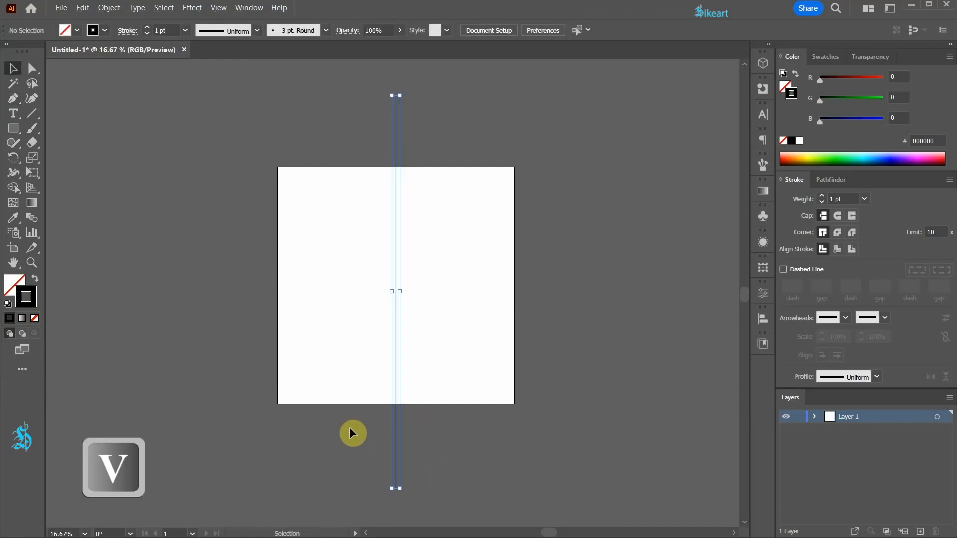
key("ctrl+a")
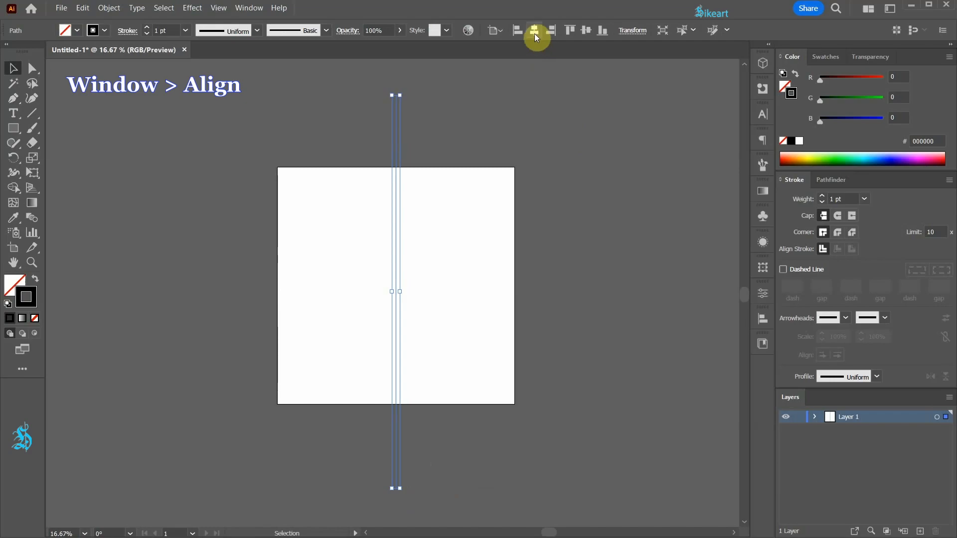
left_click(589, 31)
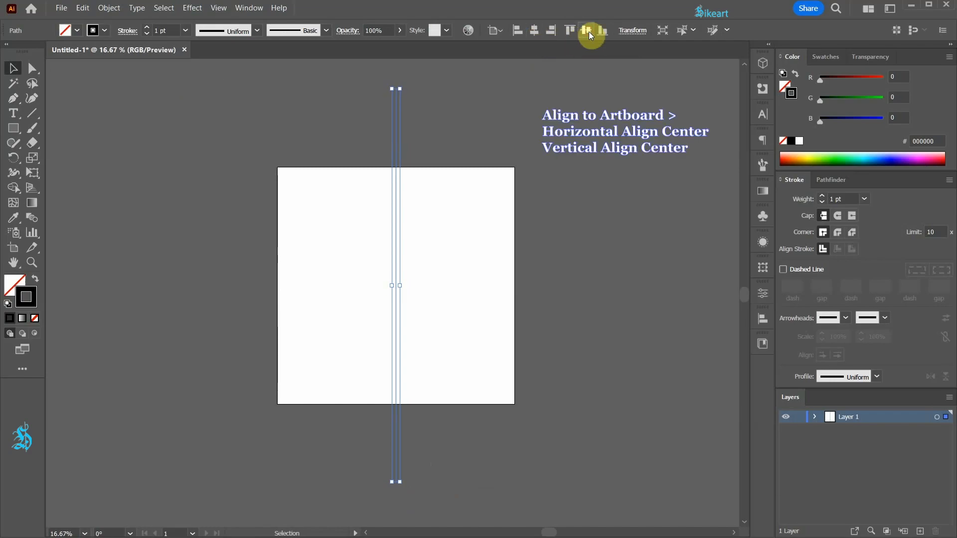
Paste a copy of the line in front and rotate it 90° to form a horizontal line
key("ctrl+c")
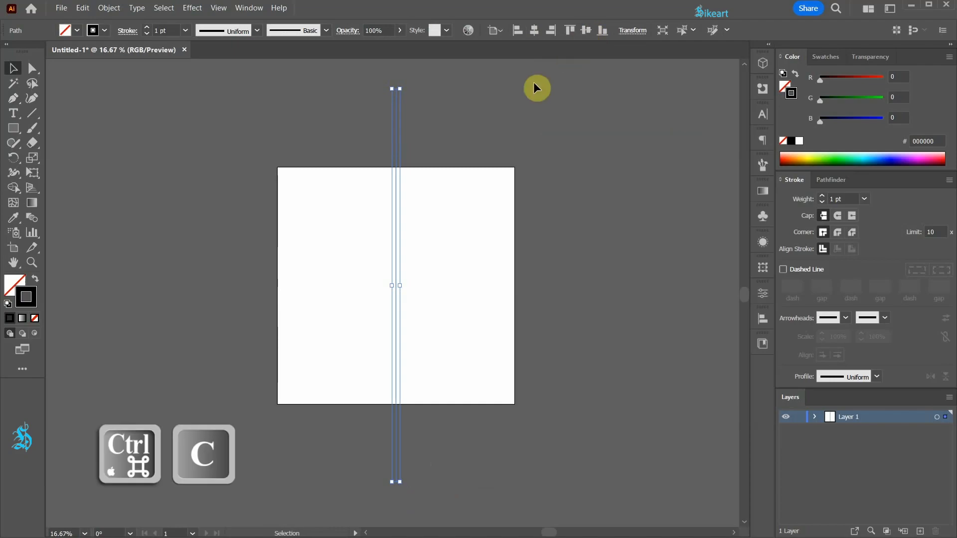
key("ctrl+f")
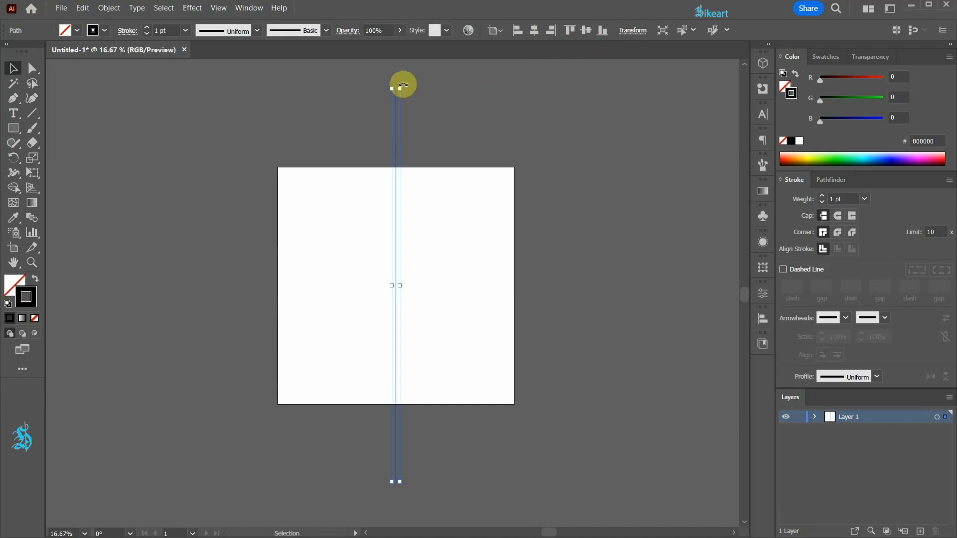
left_click_drag(405, 86, 568, 259)
left_click(573, 254)
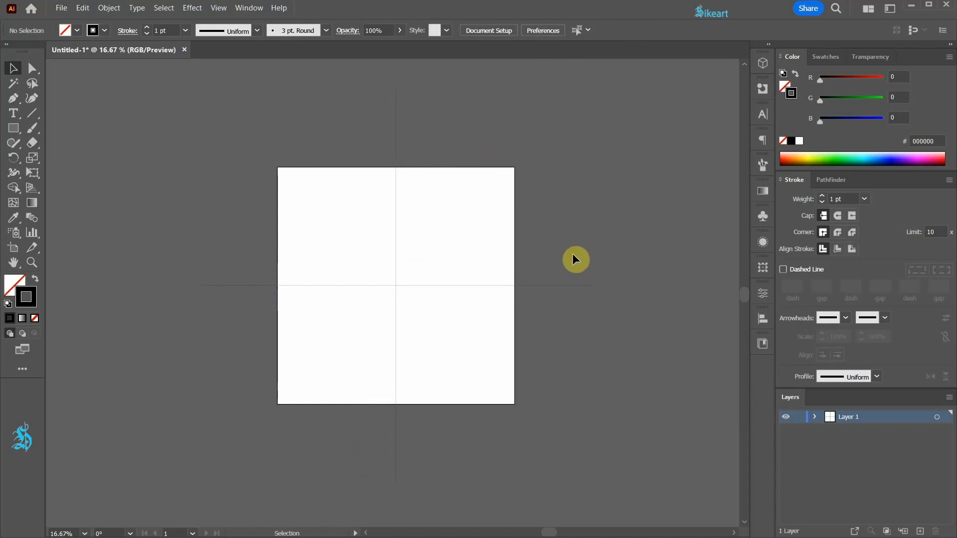
Paint a short curved stroke with the Paintbrush tool just right of the vertical line, above the center
key("b")
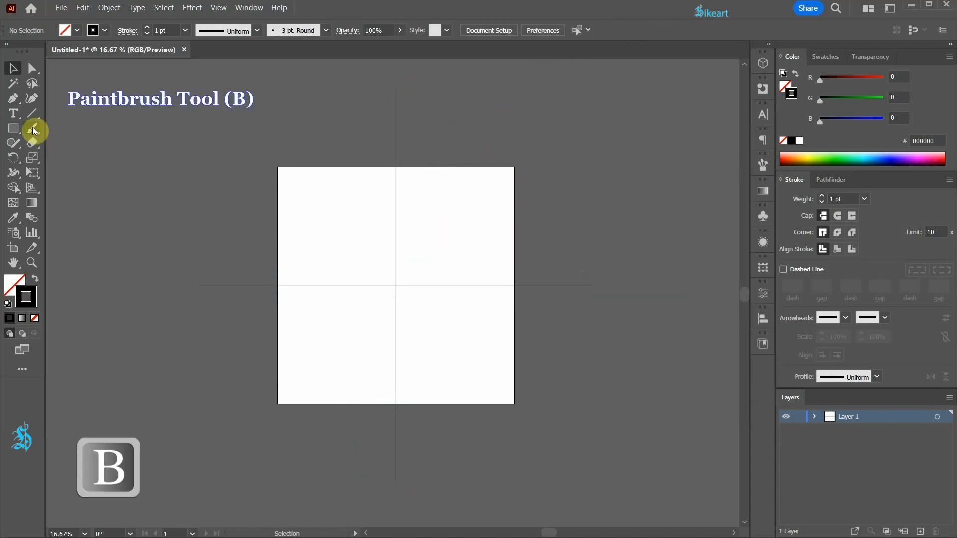
left_click_drag(386, 212, 411, 238)
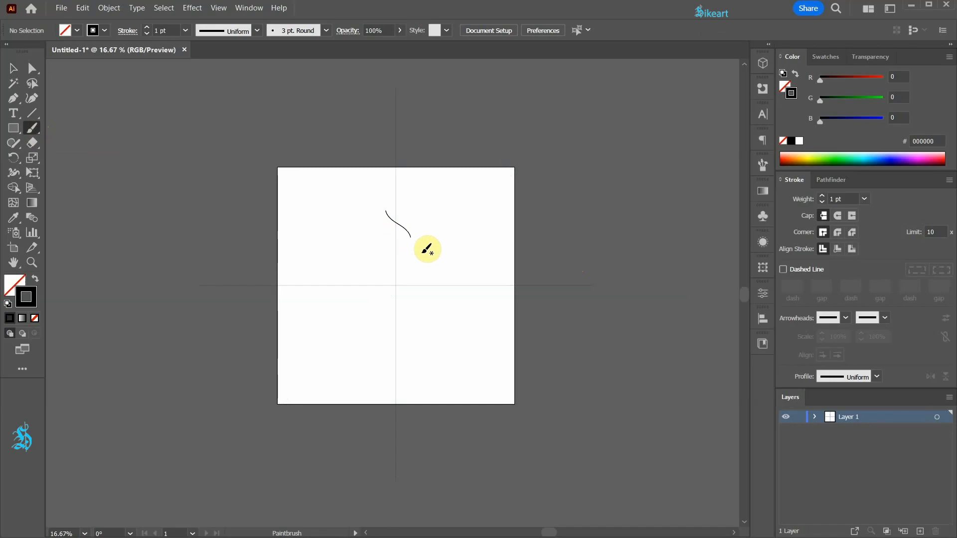
Target Layer 1 and apply a Transform effect with Reflect X and 1 copy
left_click(814, 418)
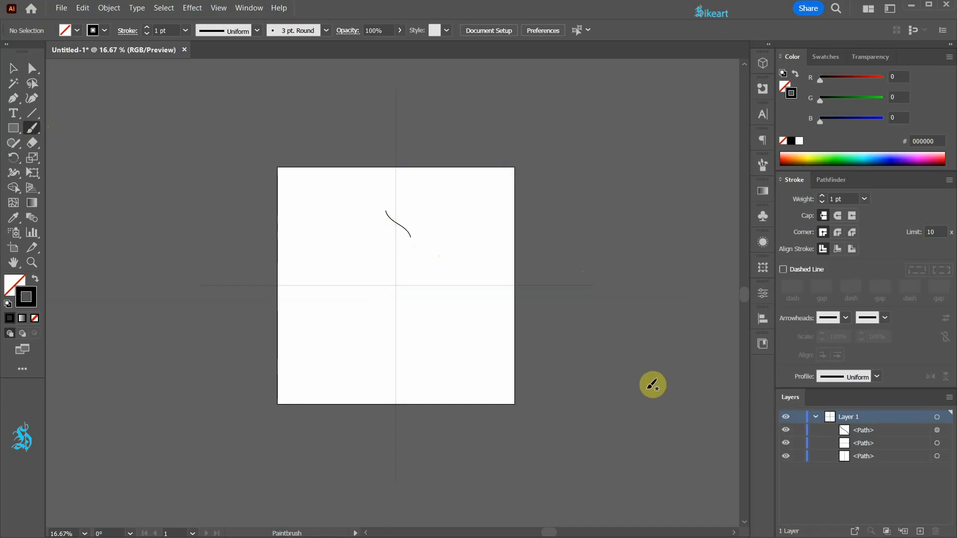
key("ctrl+a")
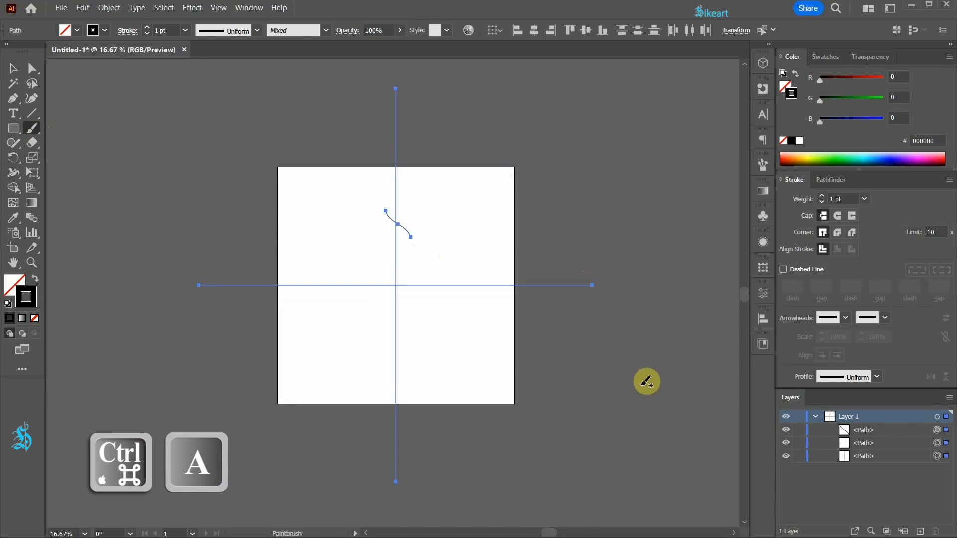
left_click(936, 419)
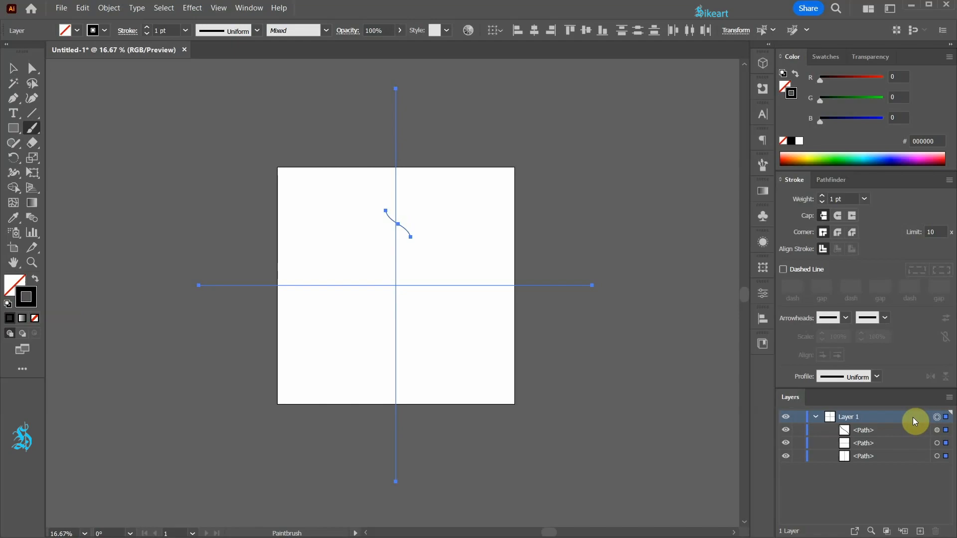
left_click(192, 8)
mouse_move(251, 91)
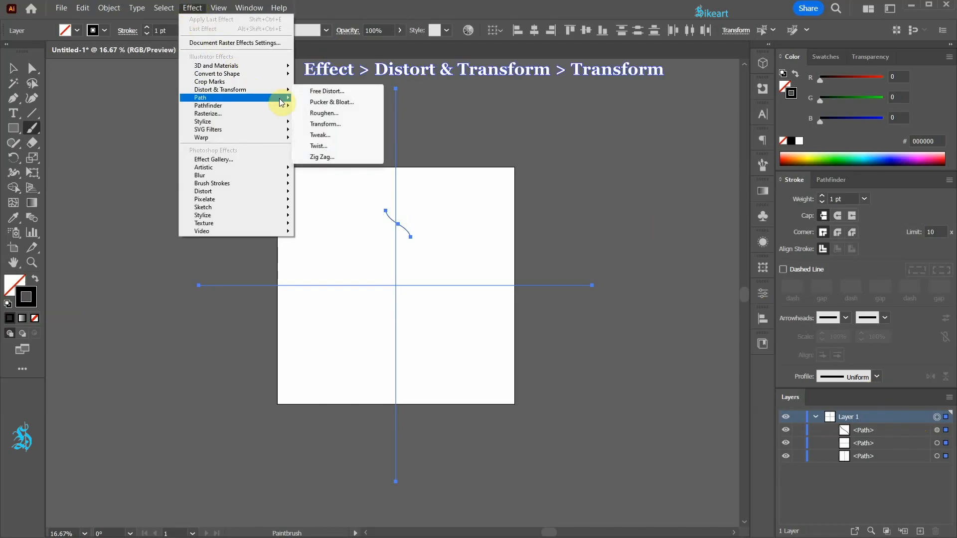
left_click(346, 125)
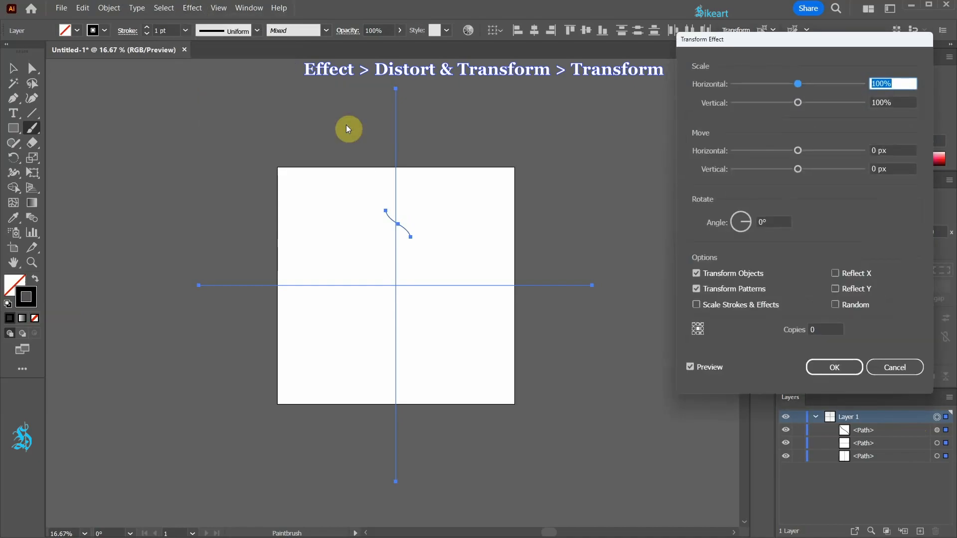
left_click(836, 274)
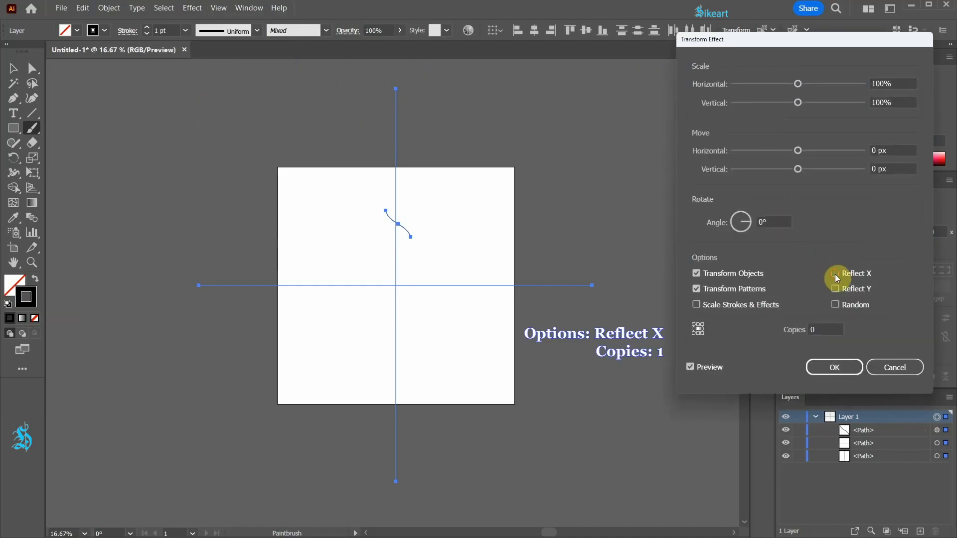
left_click(828, 331)
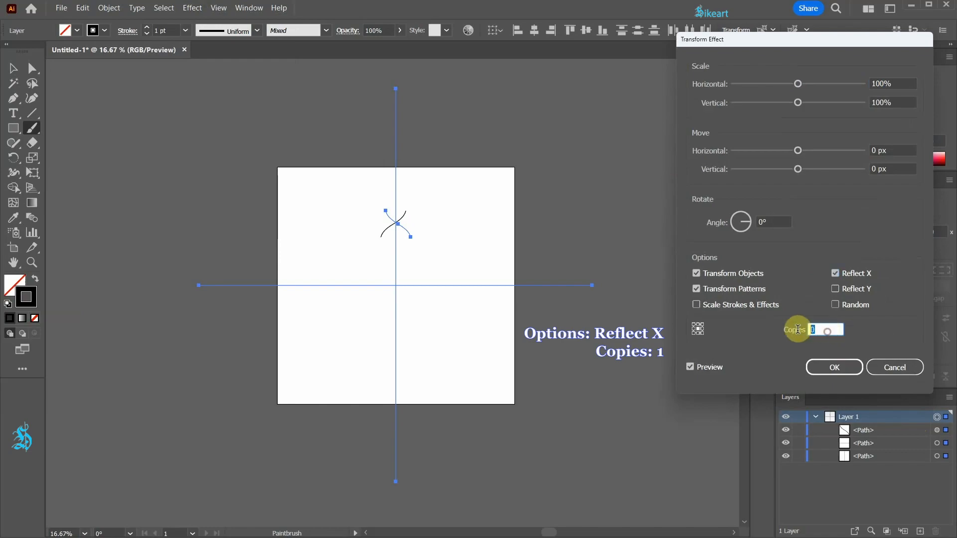
type("1")
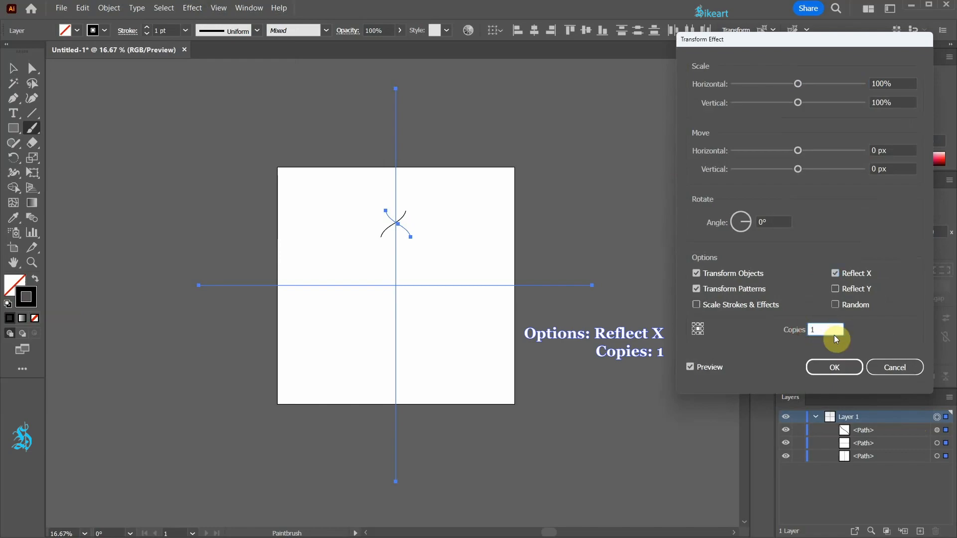
left_click(846, 371)
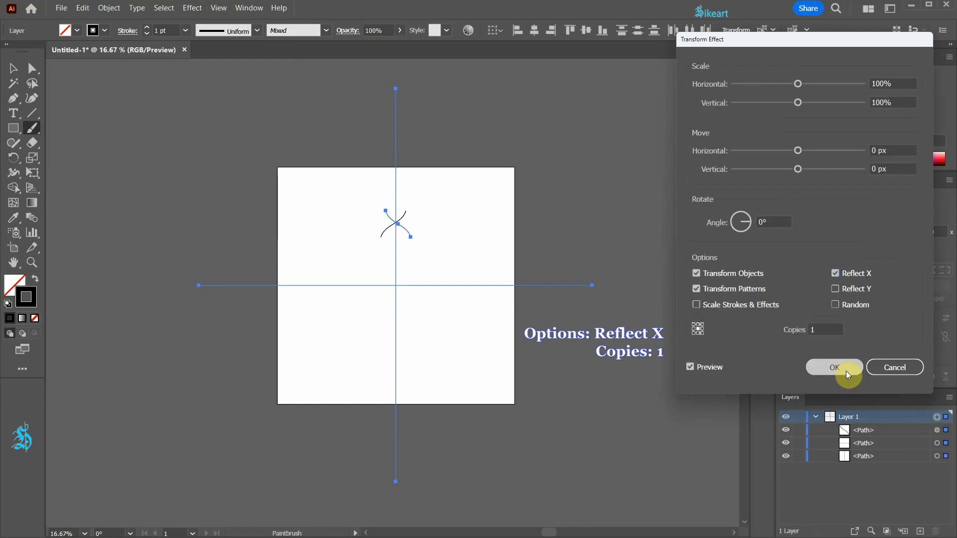
Apply another Transform effect instance to Layer 1 with a rotation angle of 360/12
left_click(189, 8)
mouse_move(252, 91)
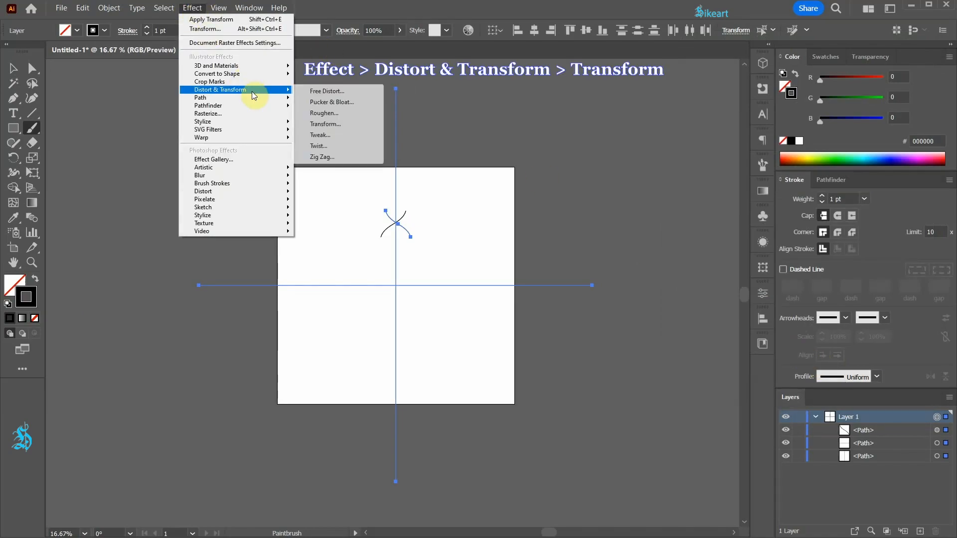
left_click(347, 123)
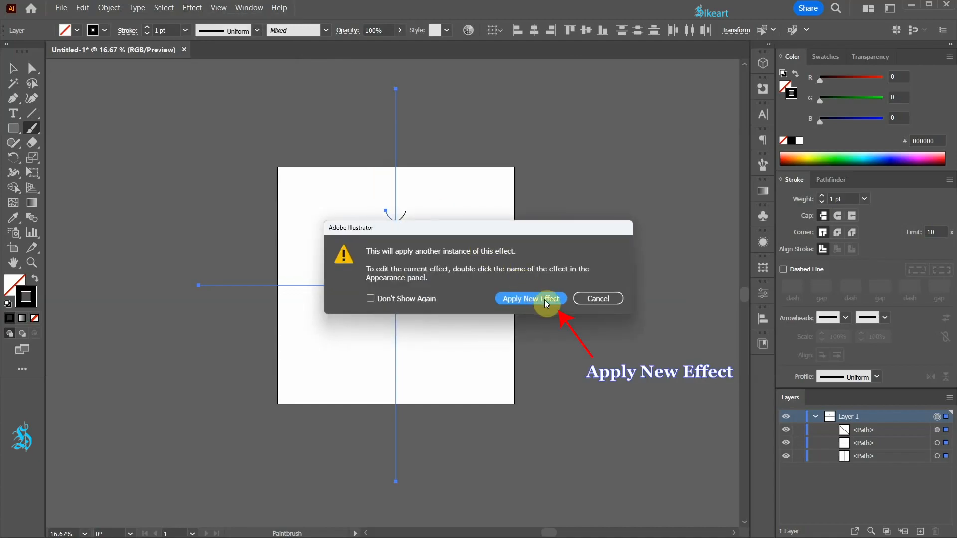
left_click(546, 299)
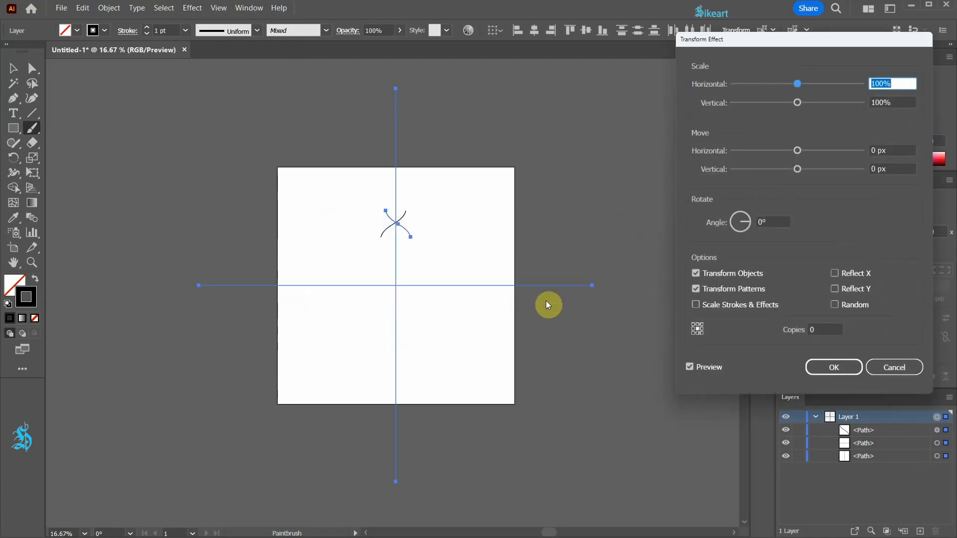
left_click(782, 221)
type("36")
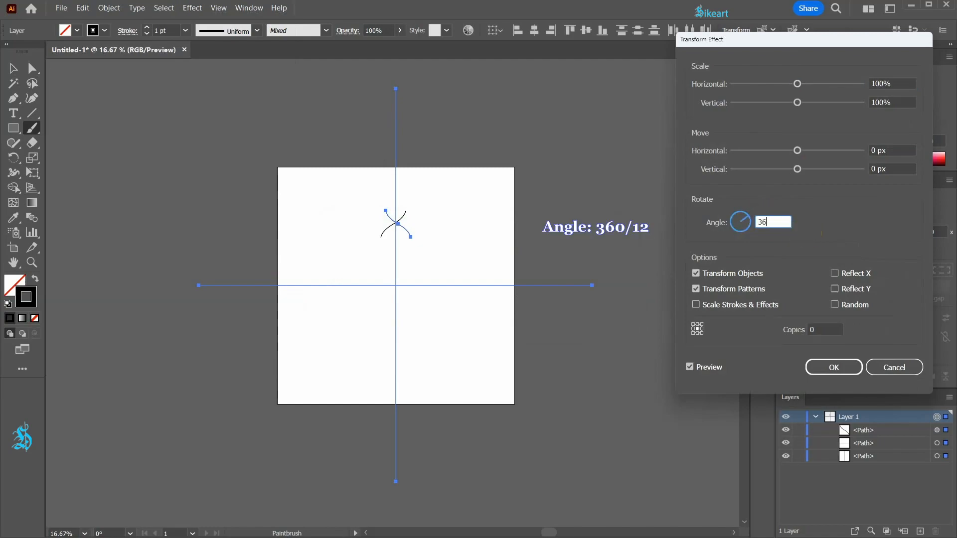
type("0/12")
key("Tab")
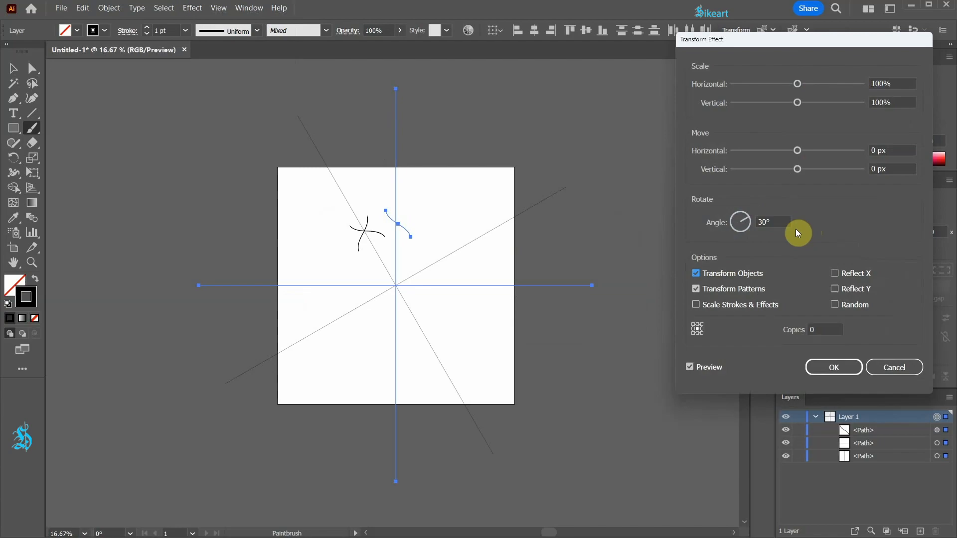
Set the Transform effect's copies to 11 and confirm it
left_click(824, 329)
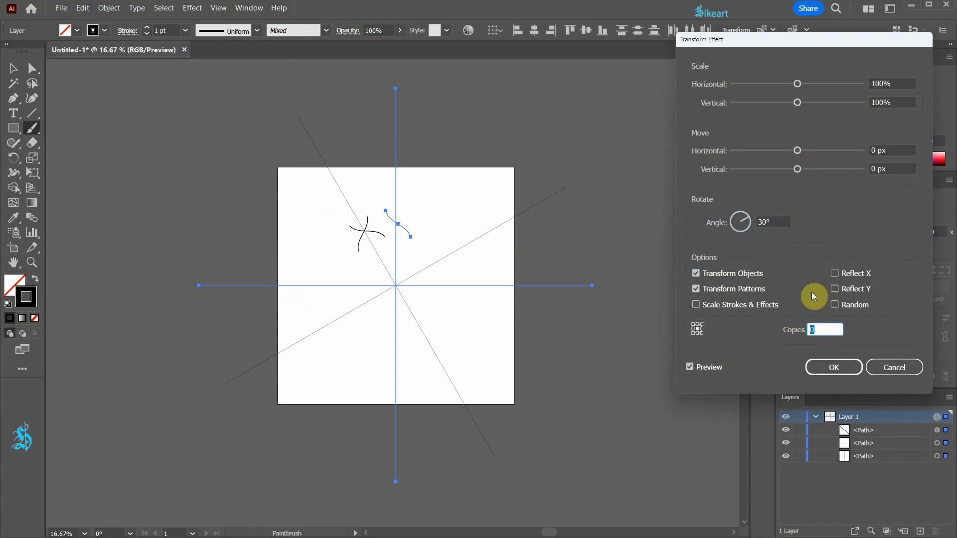
key("Up")
key("Up")
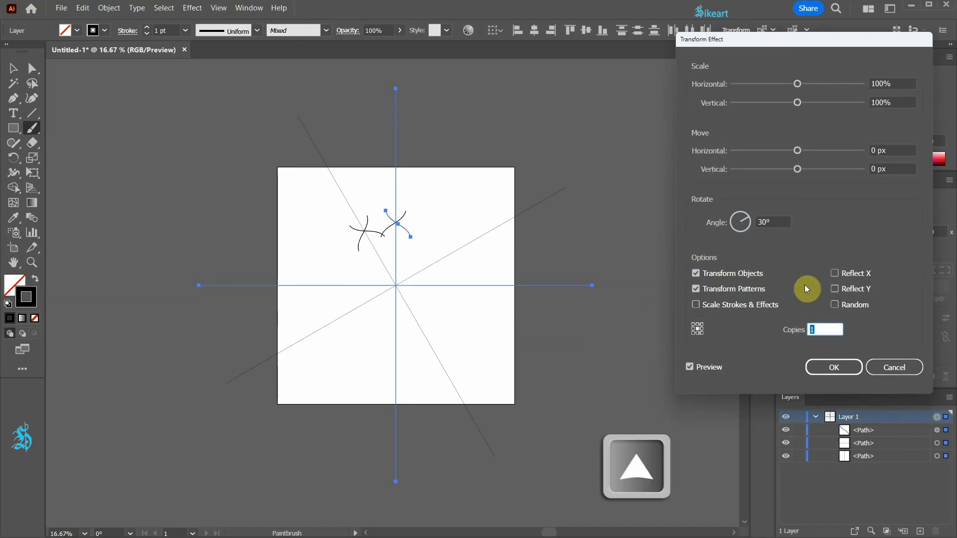
key("Up")
key("Up")
key("Up")
key("Up")
key("Up")
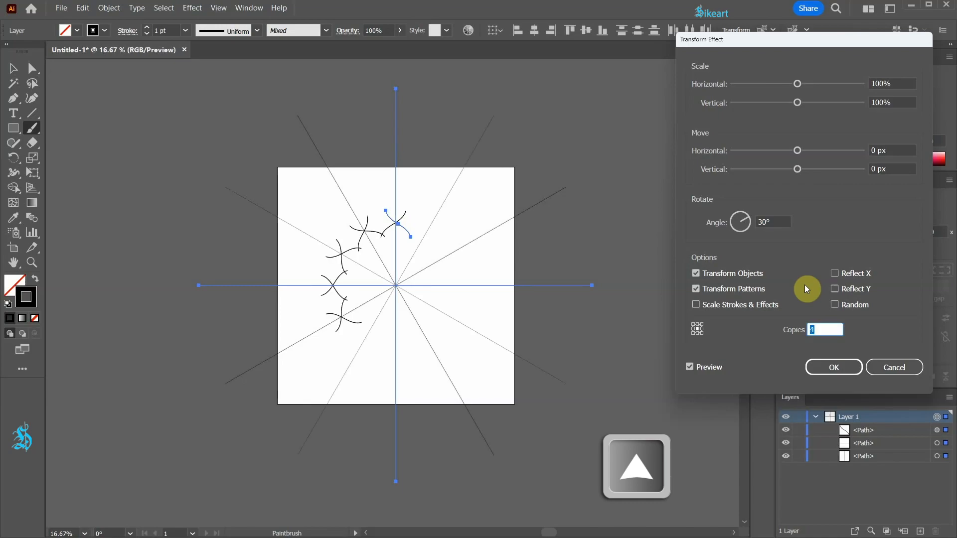
key("Up")
key("Up")
key("Up")
key("Up")
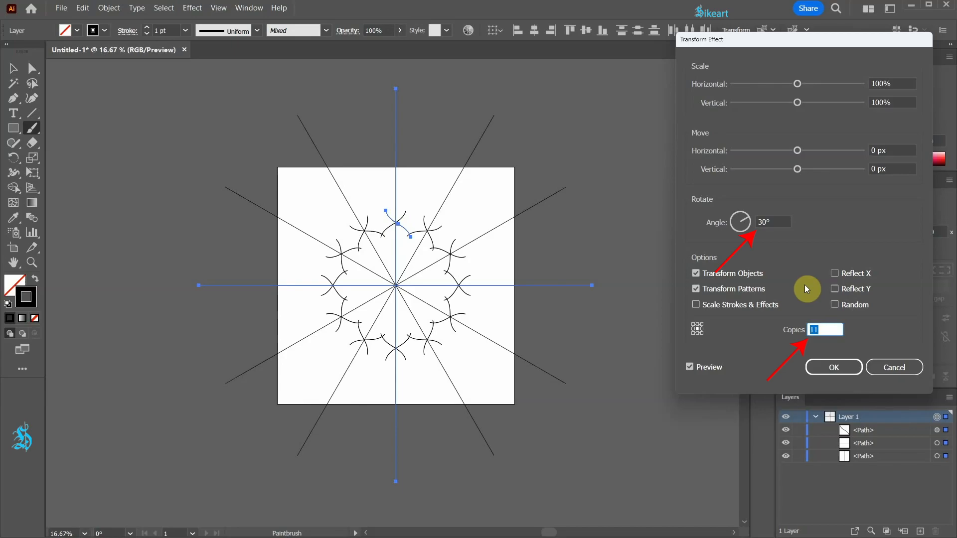
left_click(857, 369)
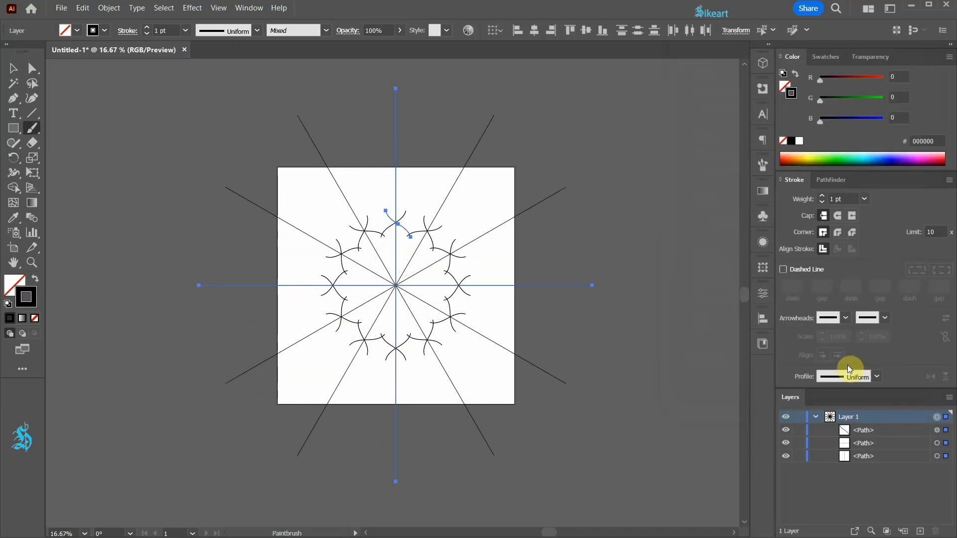
Create a new layer, deselect everything, lock Layer 1 and target Layer 2
left_click(921, 532)
key("ctrl+shift+a")
left_click(799, 431)
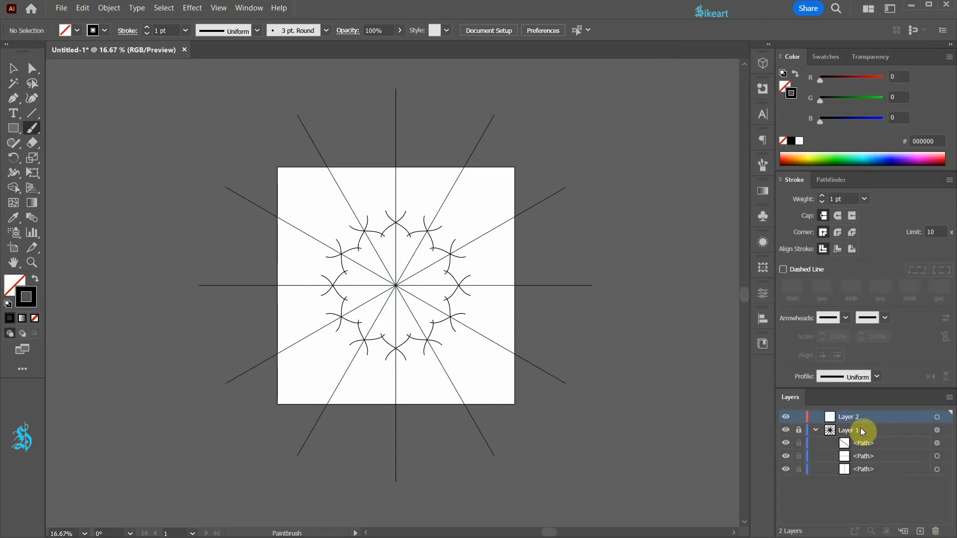
left_click(937, 417)
Set the stroke colour to RGB Red from the swatches and switch to the Pen tool
left_click(832, 56)
left_click(818, 95)
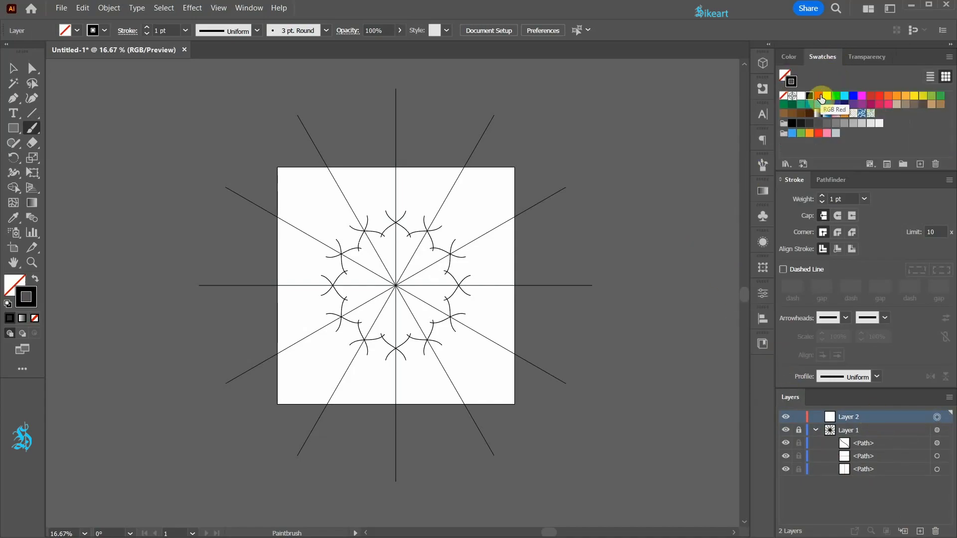
key("p")
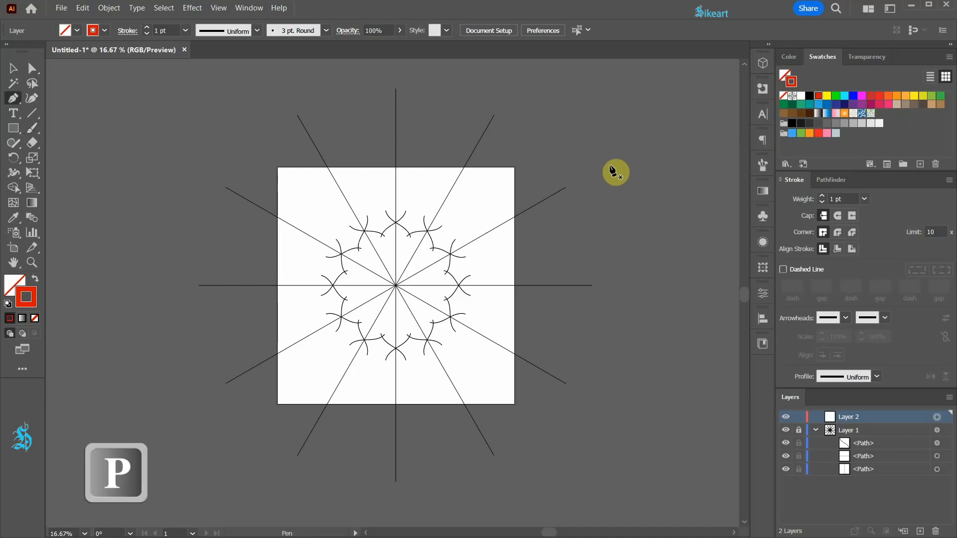
Draw a vertical red line through the design's center and align it to the artboard's horizontal and vertical centers
left_click(395, 88)
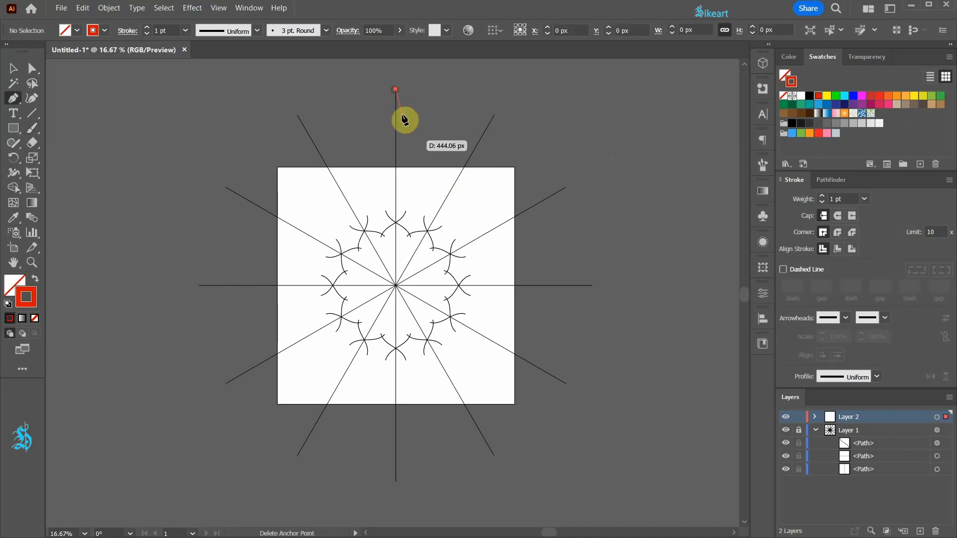
left_click(396, 481)
key("v")
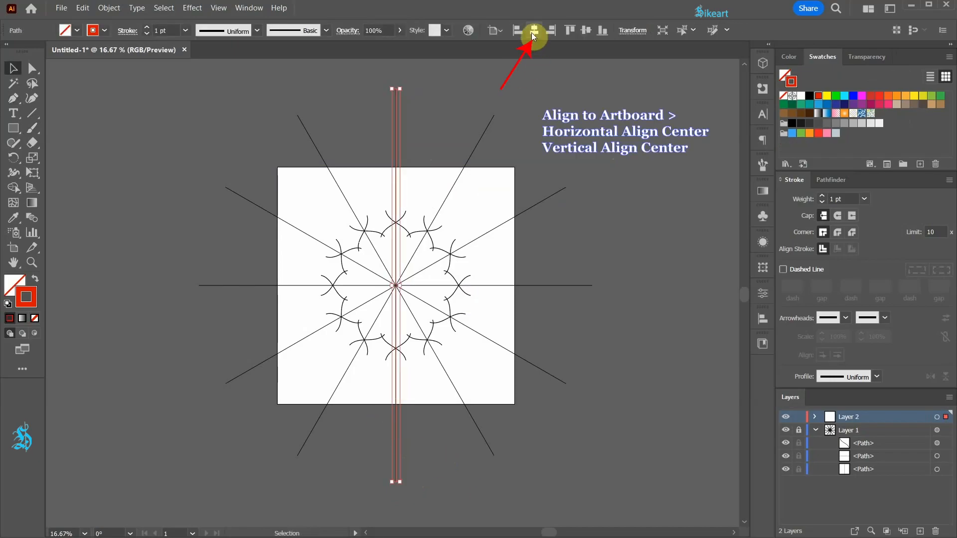
left_click(585, 31)
key("v")
left_click(586, 107)
left_click_drag(368, 94, 422, 155)
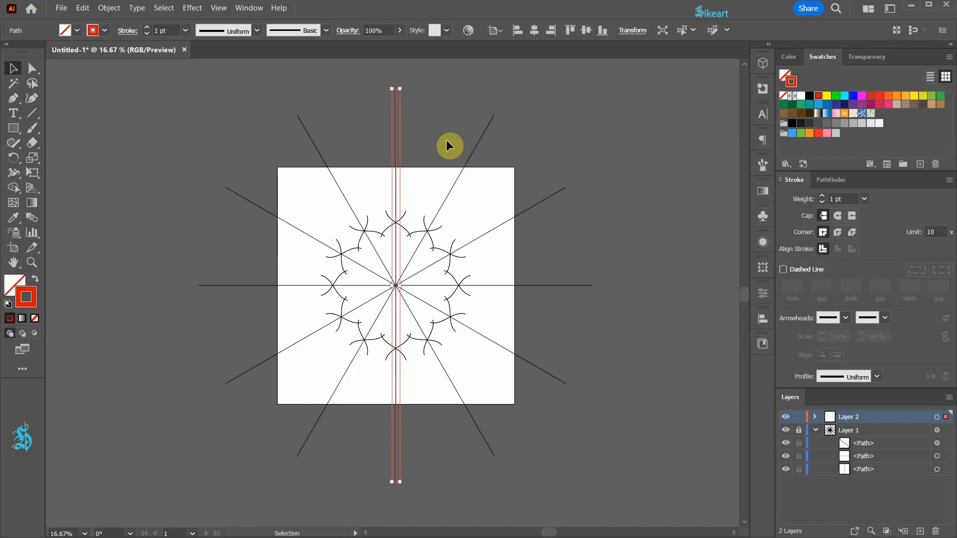
Rotate a copy of the line by 360/48 degrees around the center, repeating the copy three more times
key("r")
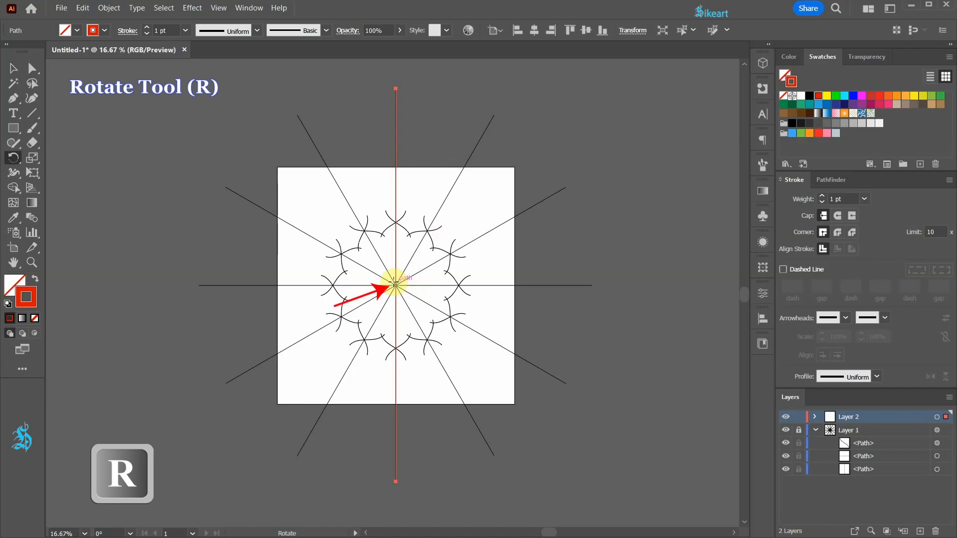
left_click(395, 285)
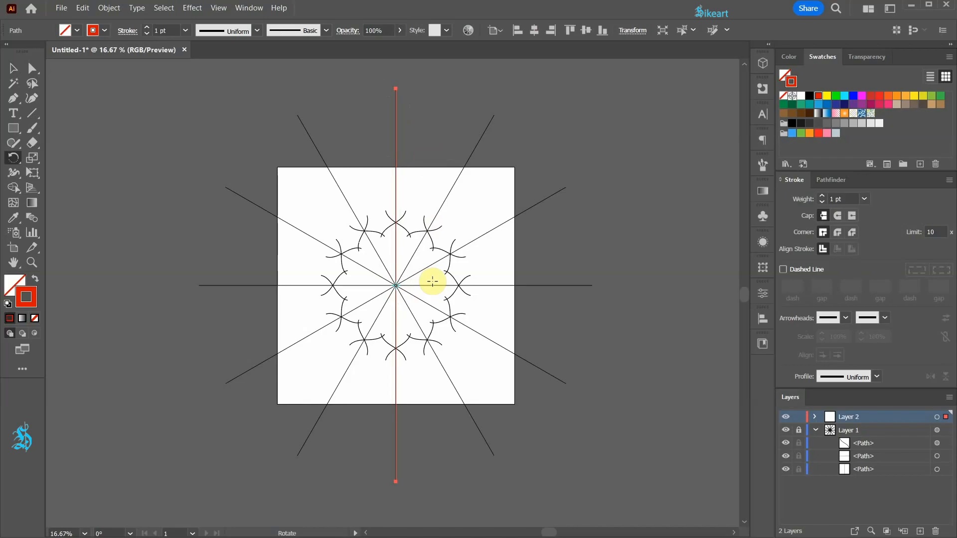
key("Return")
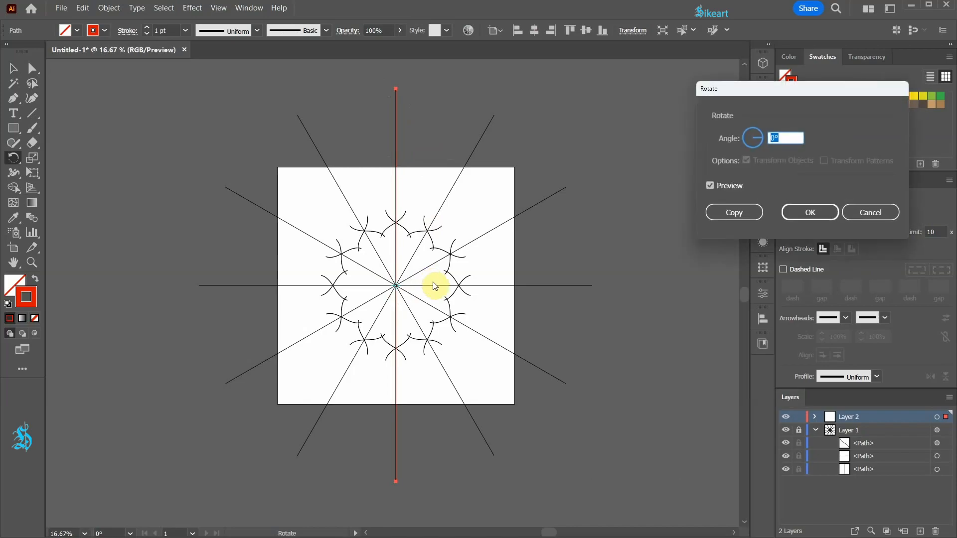
type("360")
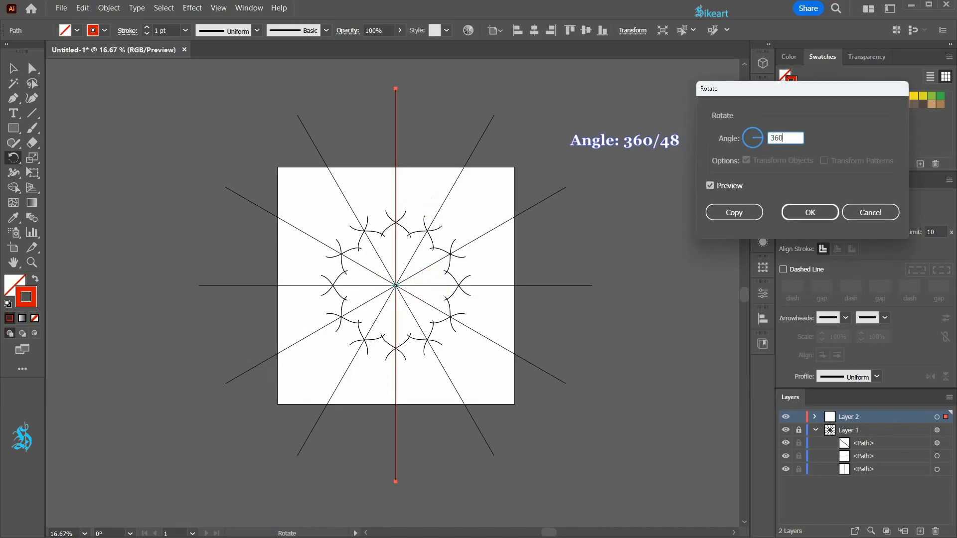
type("/48")
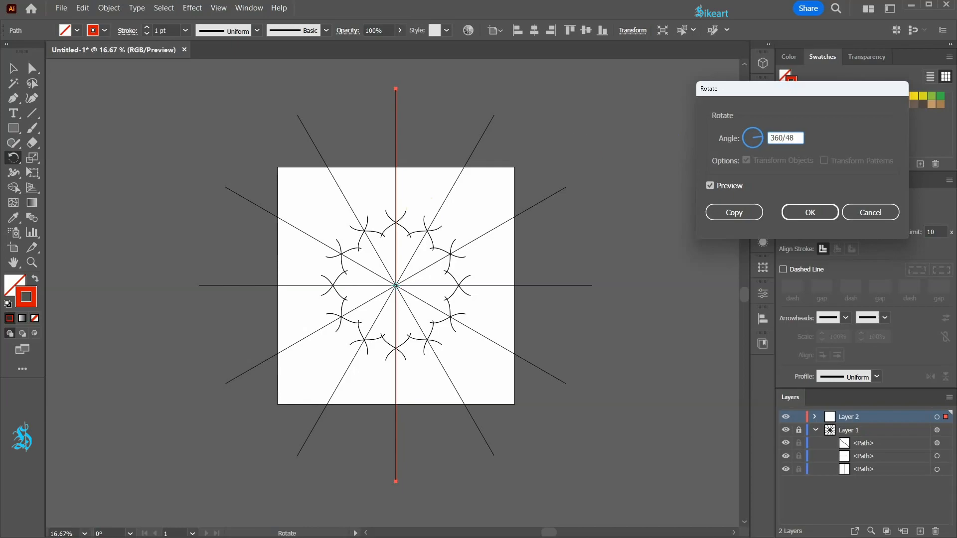
key("Tab")
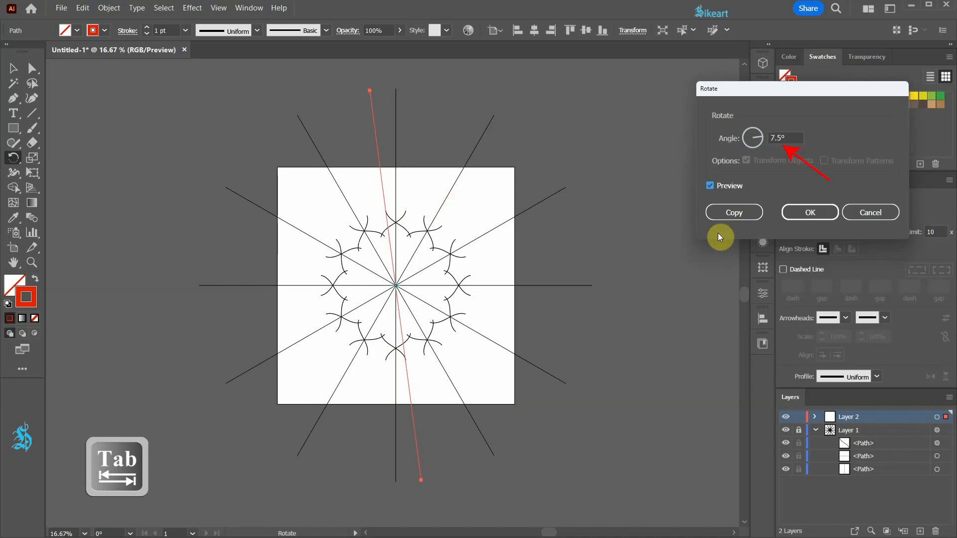
left_click(748, 210)
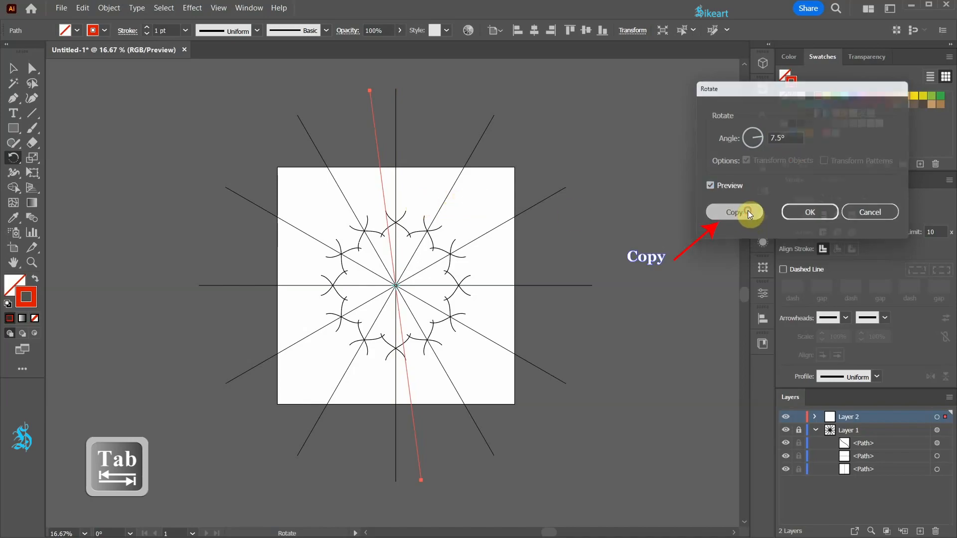
key("ctrl+d")
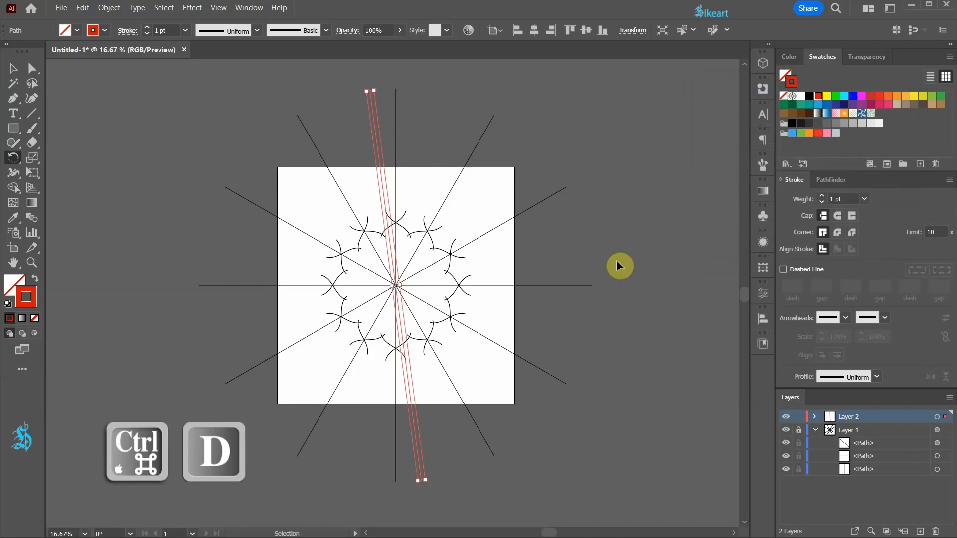
key("ctrl+d")
key("ctrl+d")
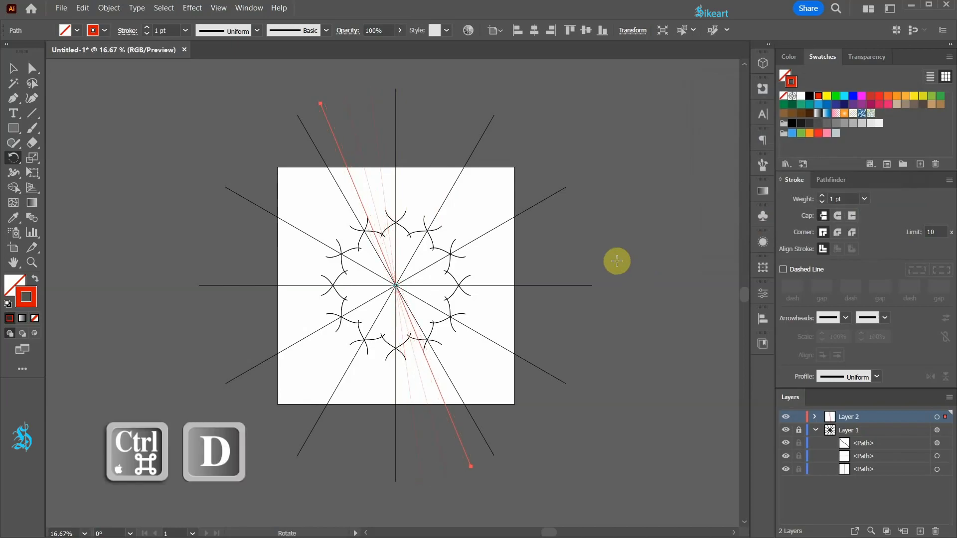
Select the original vertical red line and delete it
key("v")
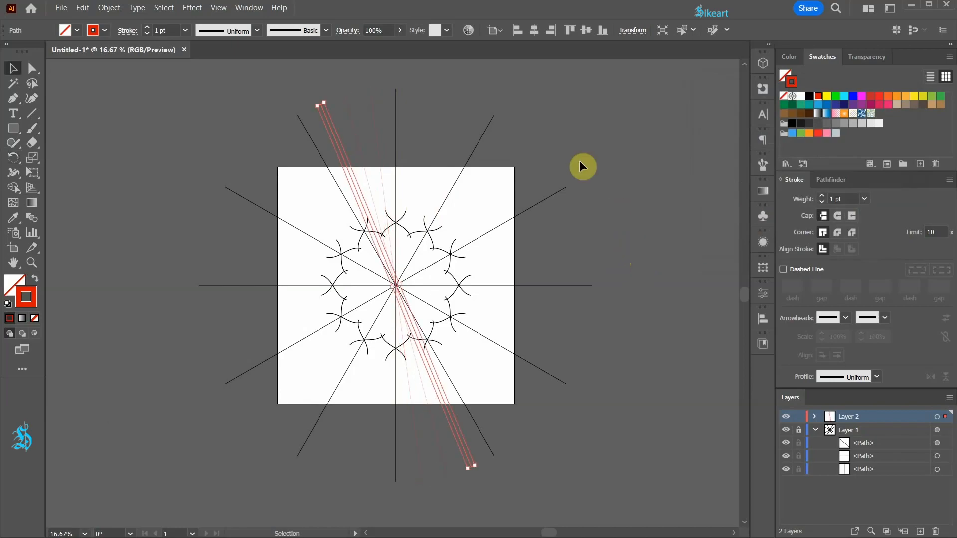
left_click(568, 152)
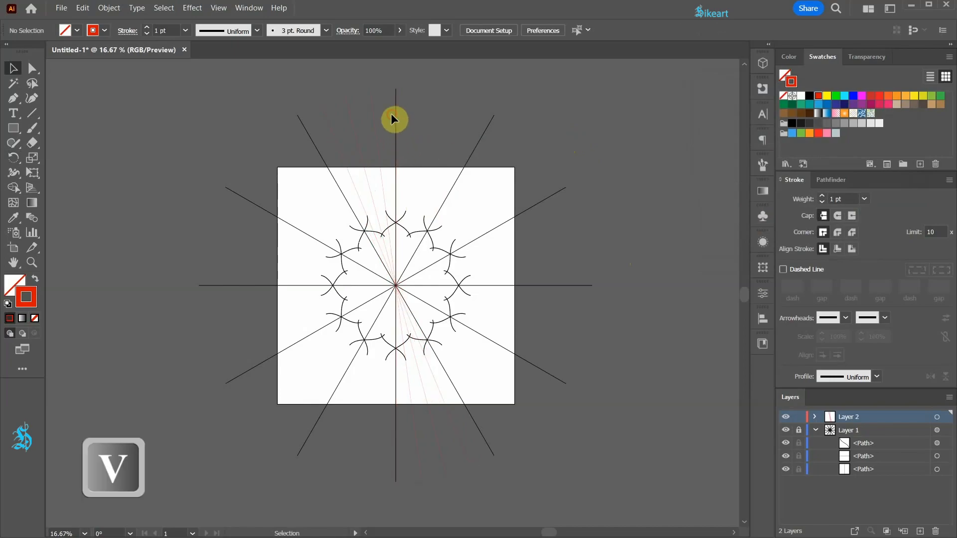
left_click(414, 142)
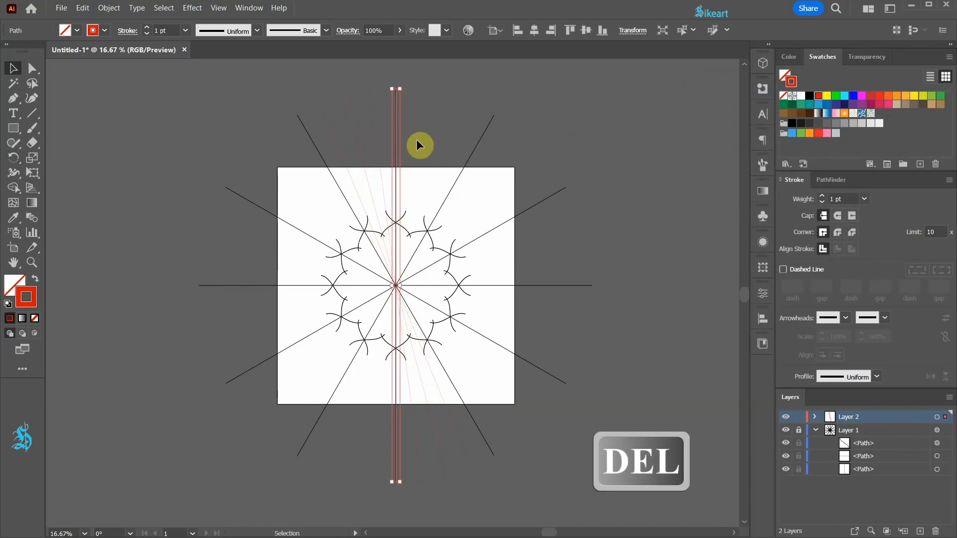
key("Delete")
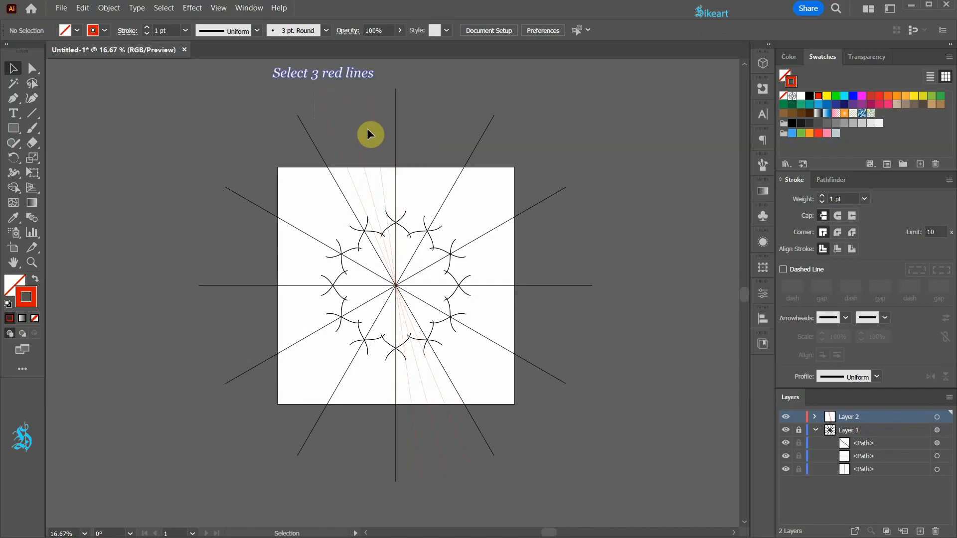
Select the three red lines and rotate copies by 30° around the center, repeating the copy four more times
left_click(379, 138)
key("r")
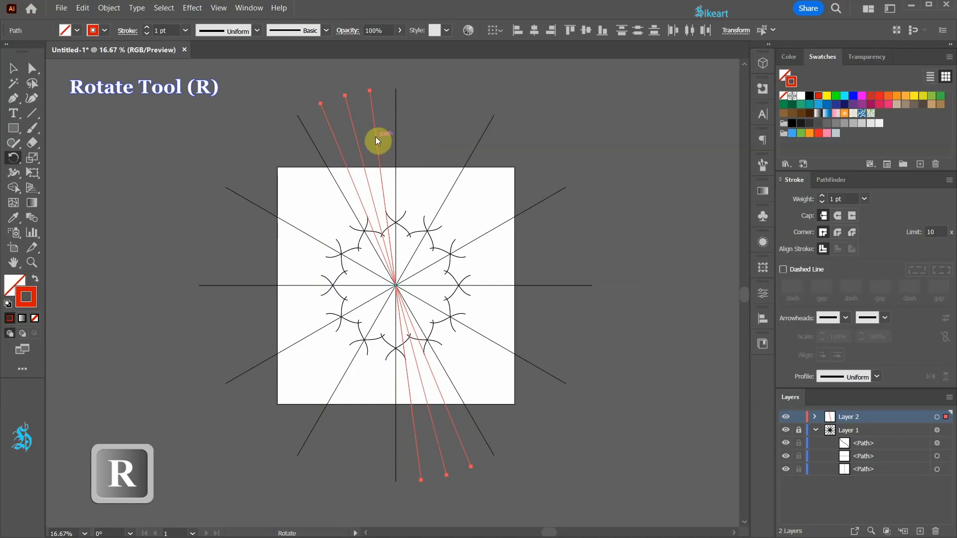
key("Return")
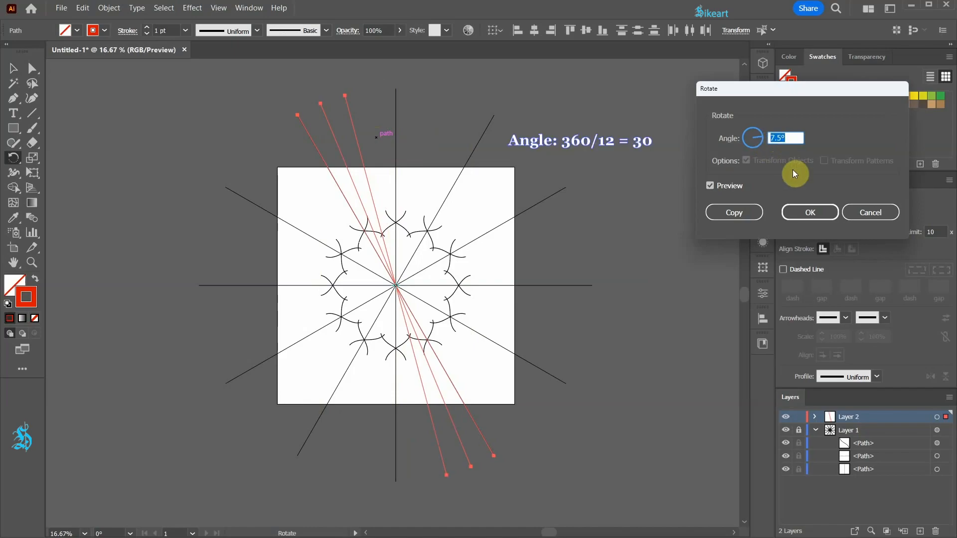
type("30")
key("Tab")
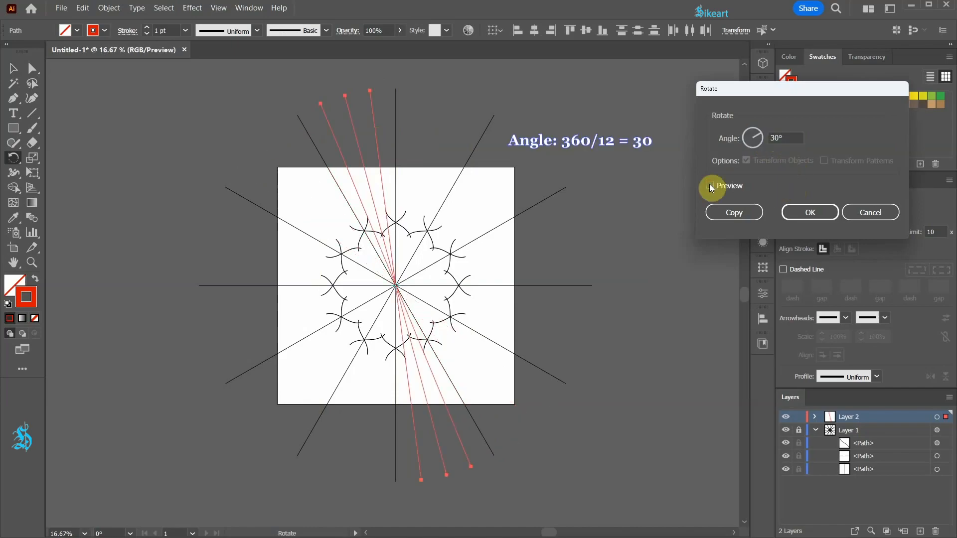
left_click(754, 213)
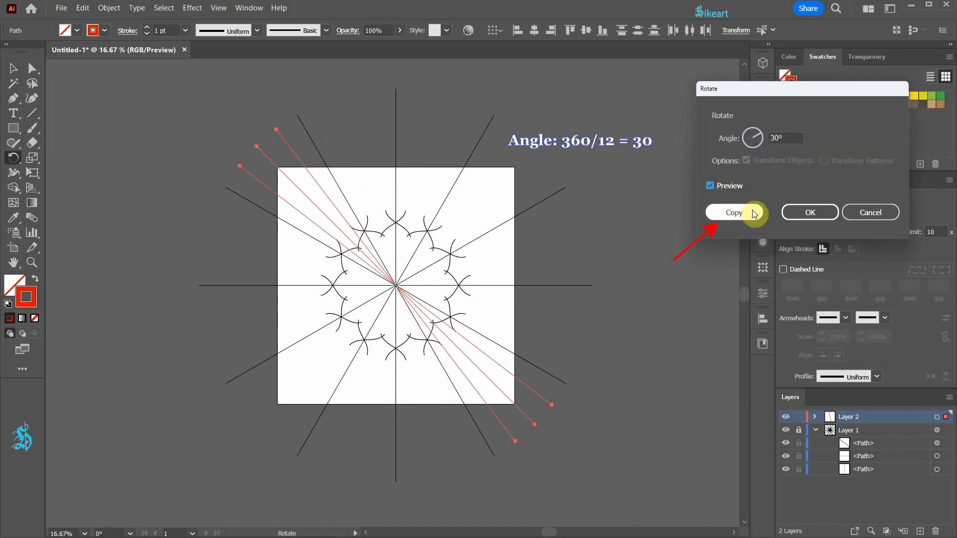
key("ctrl+d")
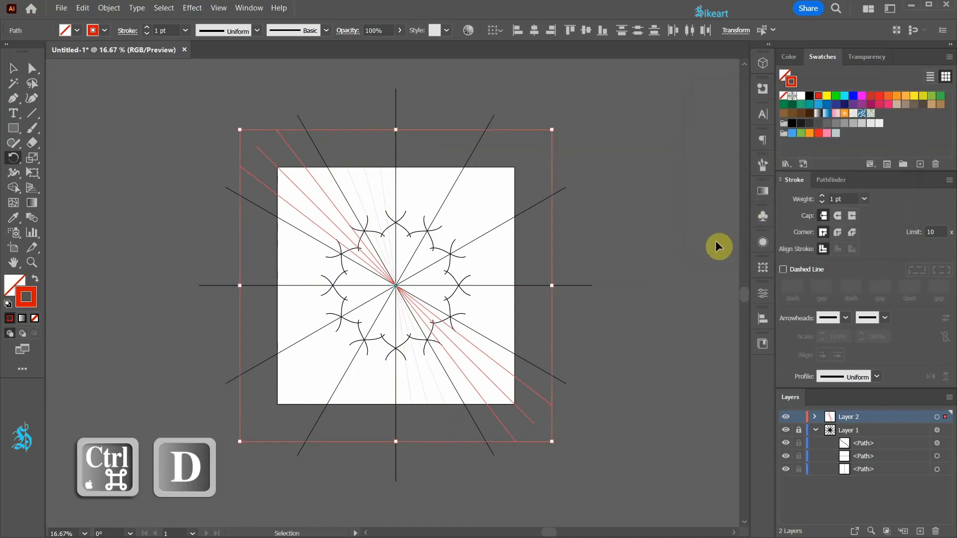
key("ctrl+d")
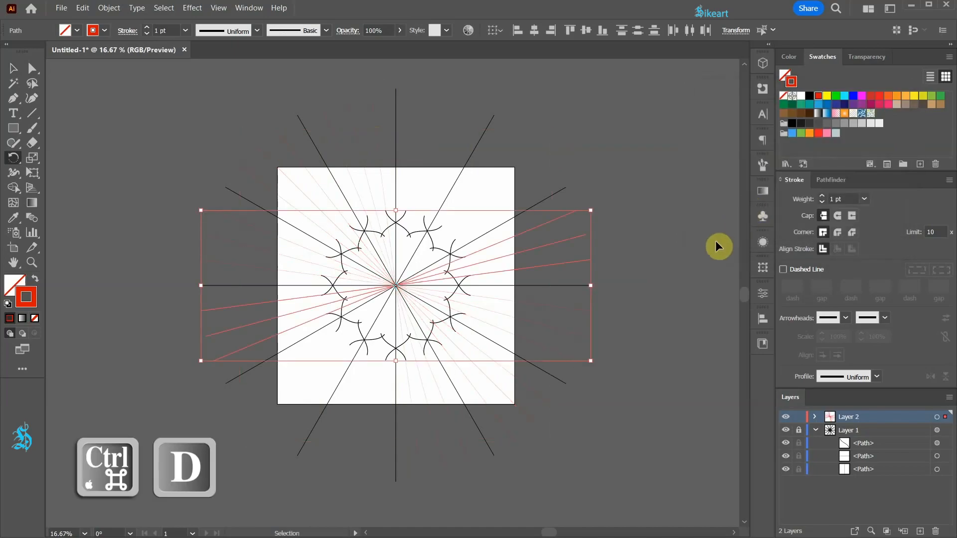
key("ctrl+d")
key("ctrl+d")
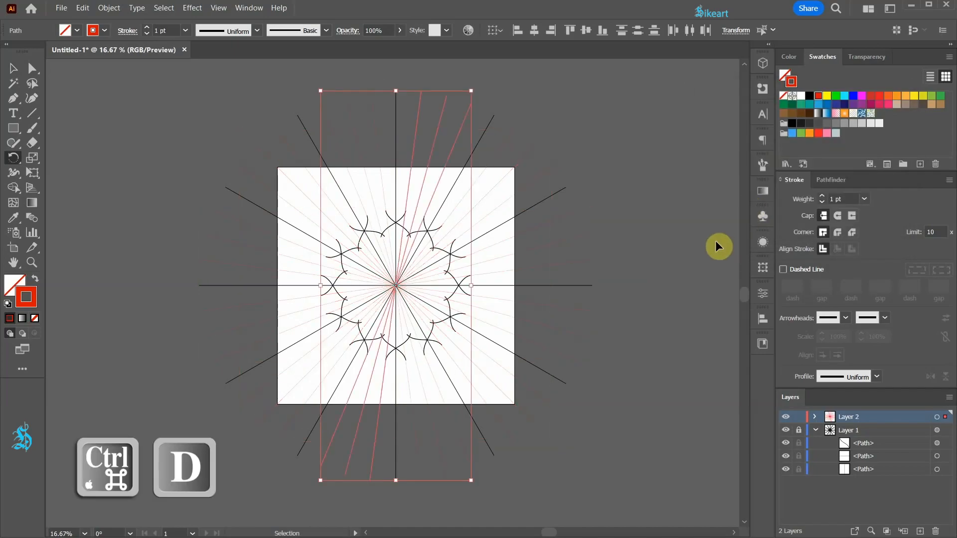
Lock Layer 2, create a new layer, and set the stroke colour to a blue swatch
left_click(799, 418)
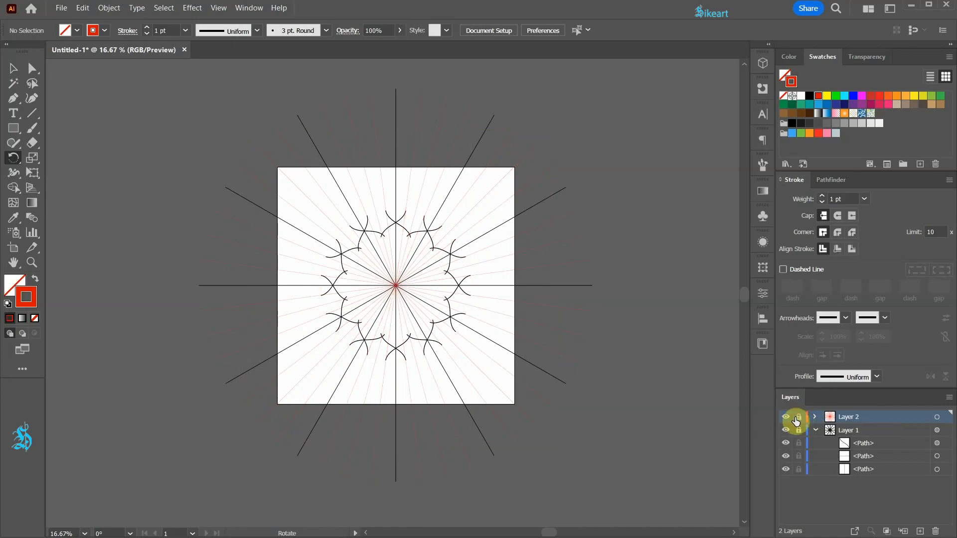
left_click(920, 532)
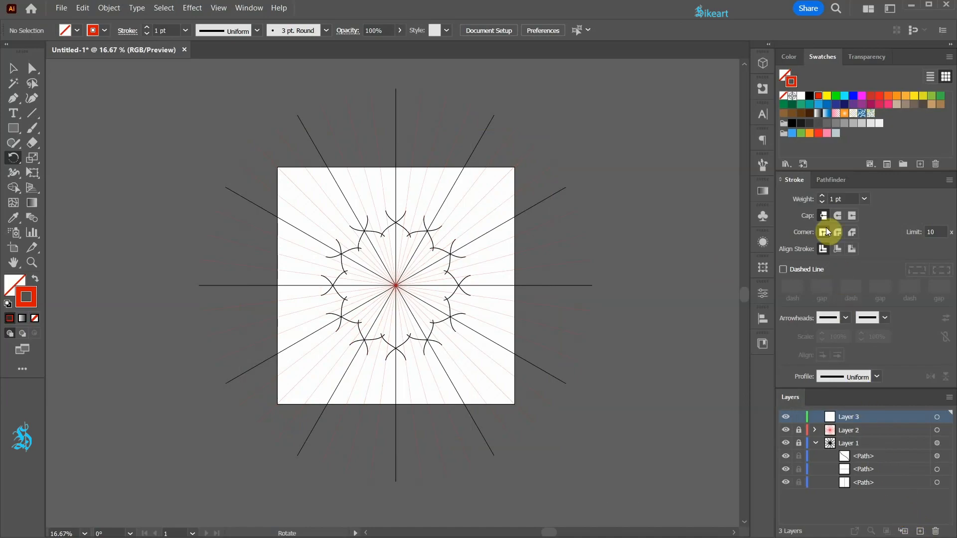
left_click(819, 104)
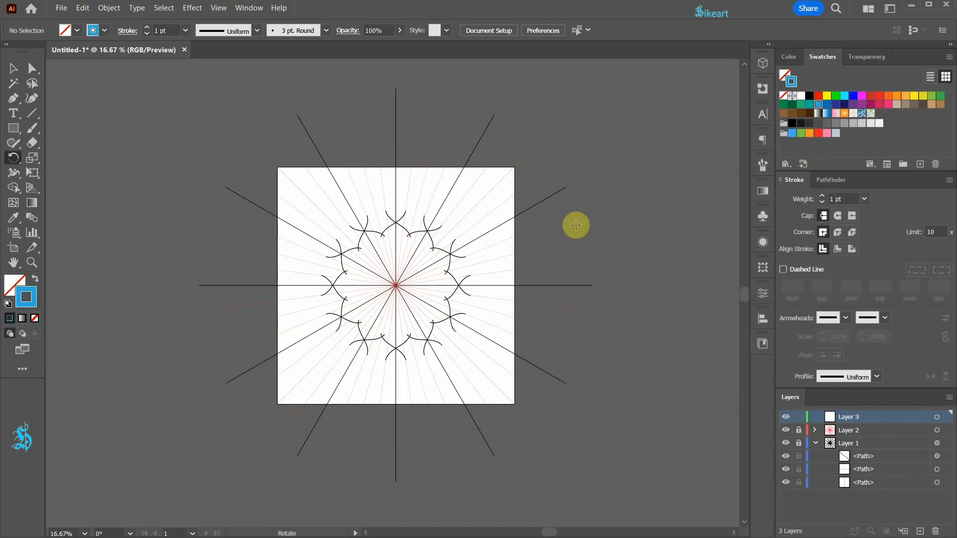
Draw a circle from the center out to the artboard edges with the Ellipse tool
key("l")
key("l")
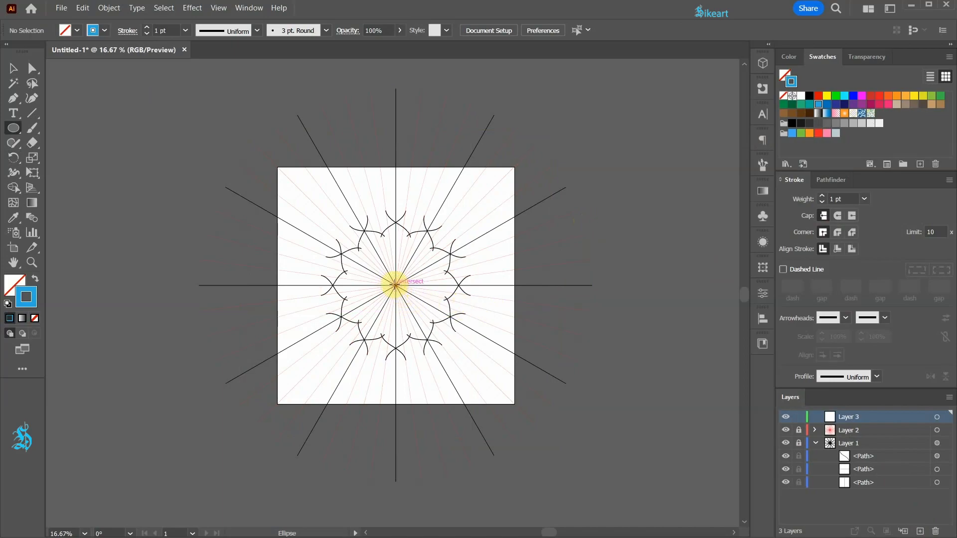
mouse_move(396, 286)
left_mouse_down()
mouse_move(406, 306)
mouse_move(513, 392)
left_mouse_up()
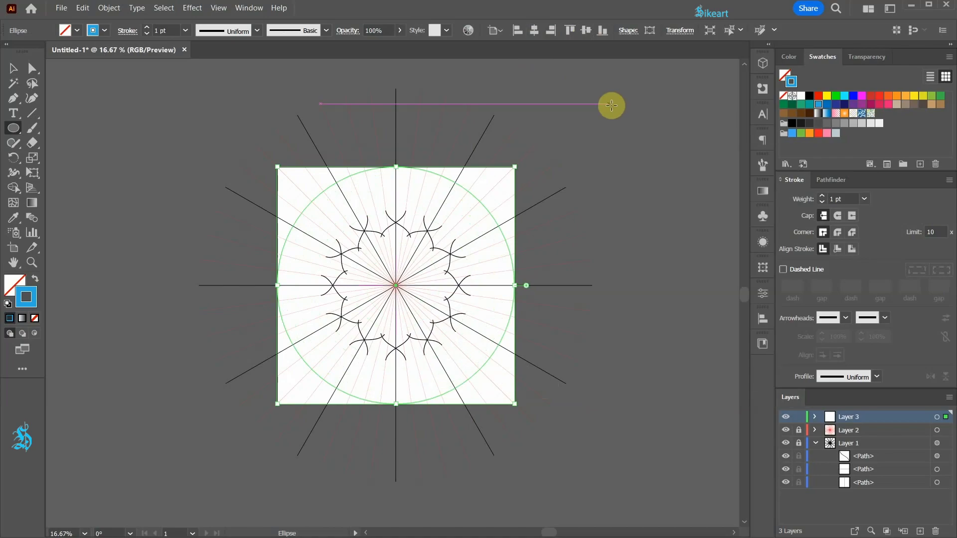
Scale a copy of the circle uniformly to 90% around its center
key("s")
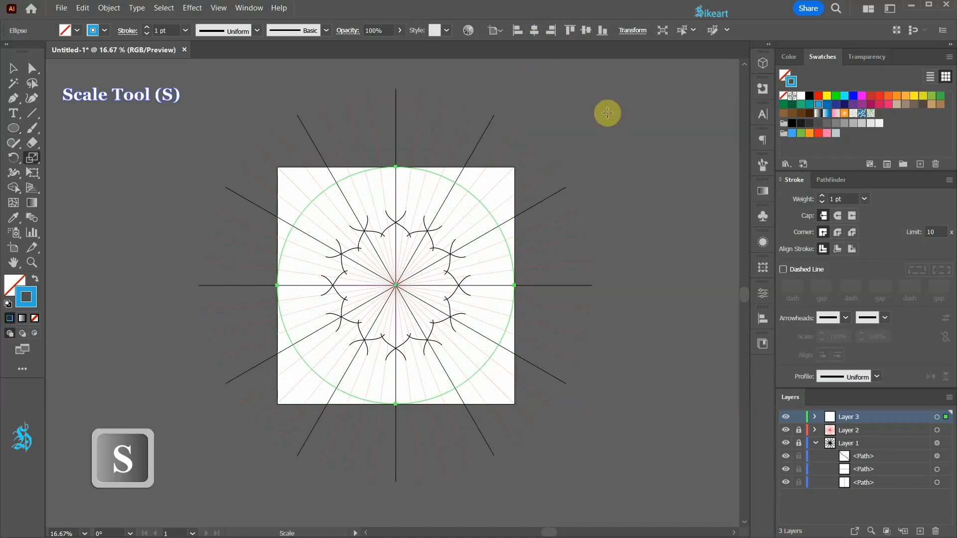
key("Return")
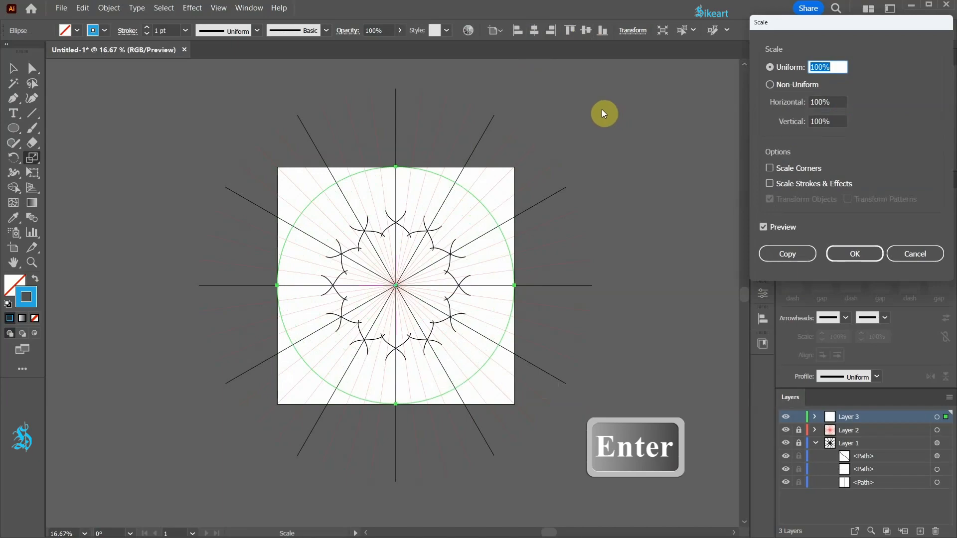
type("96")
key("Down")
key("Down")
key("Down")
key("Down")
key("Down")
key("Down")
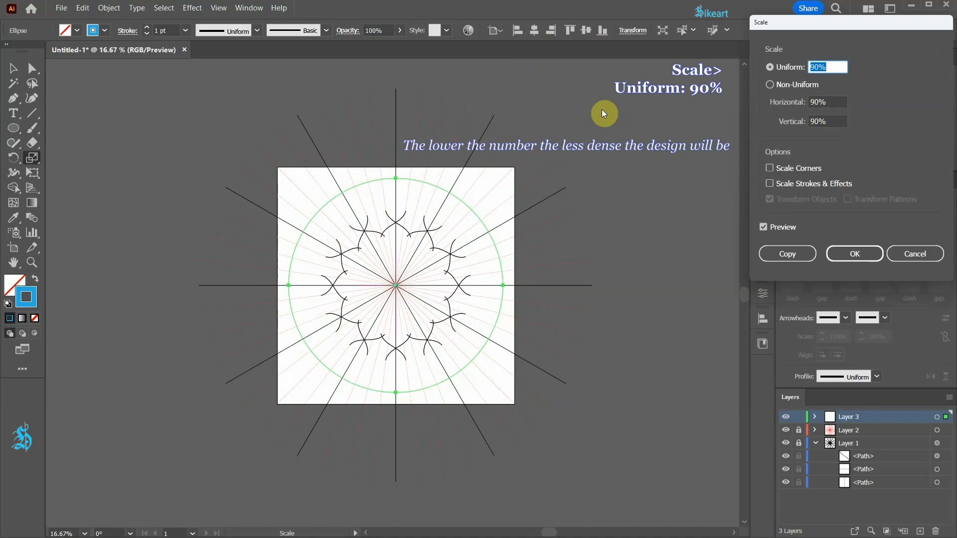
left_click(771, 254)
Repeat the 90% scaled copy six more times to create concentric circles
key("v")
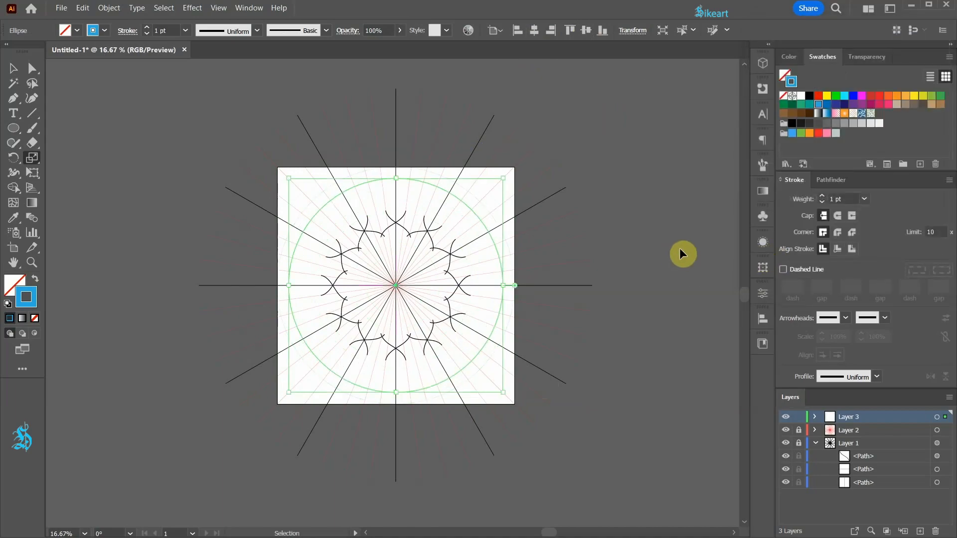
key("ctrl+d")
key("ctrl+d")
key("ctrl+d")
key("ctrl+d")
key("ctrl+d")
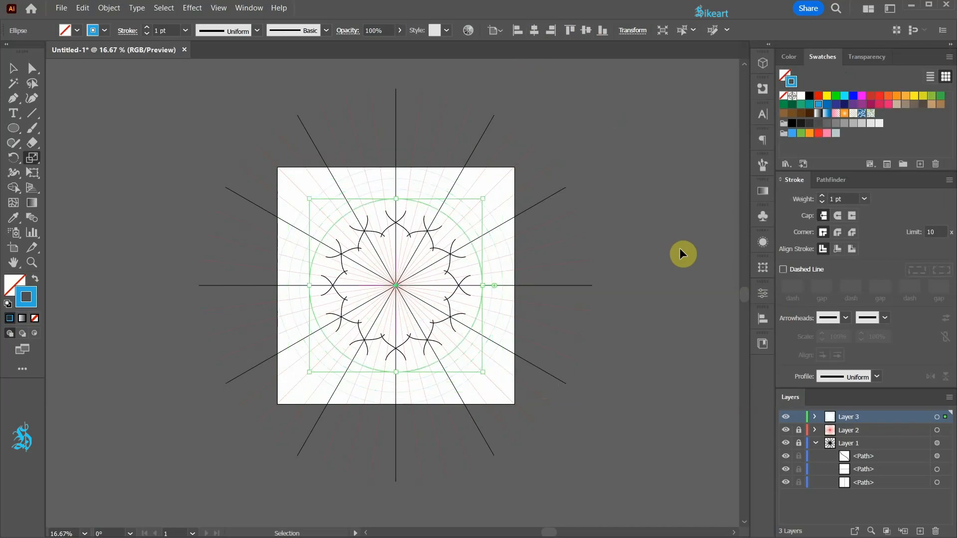
key("ctrl+d")
key("ctrl+d")
key("ctrl+d")
key("ctrl+d")
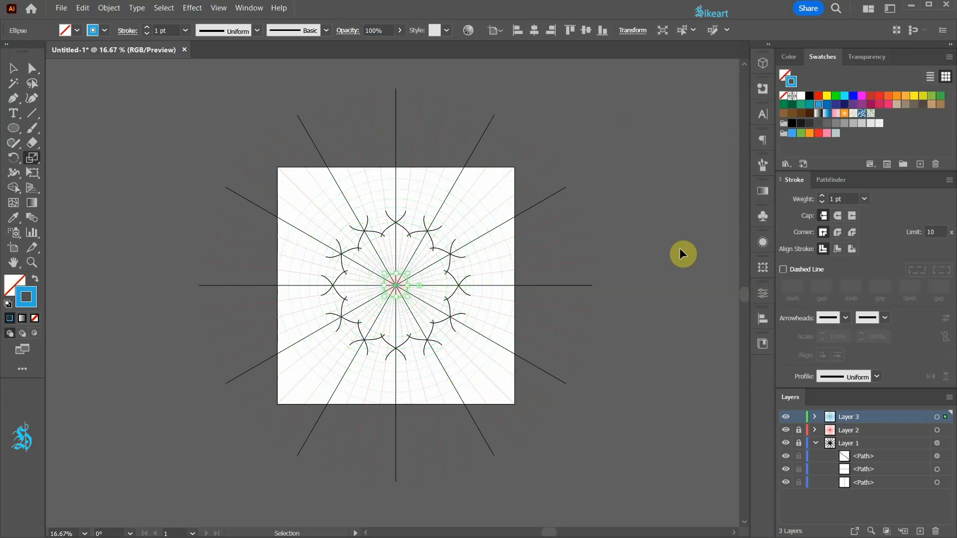
Lock Layer 3
key("s")
scroll(675, 263, "down", 1)
left_click(797, 443, "alt")
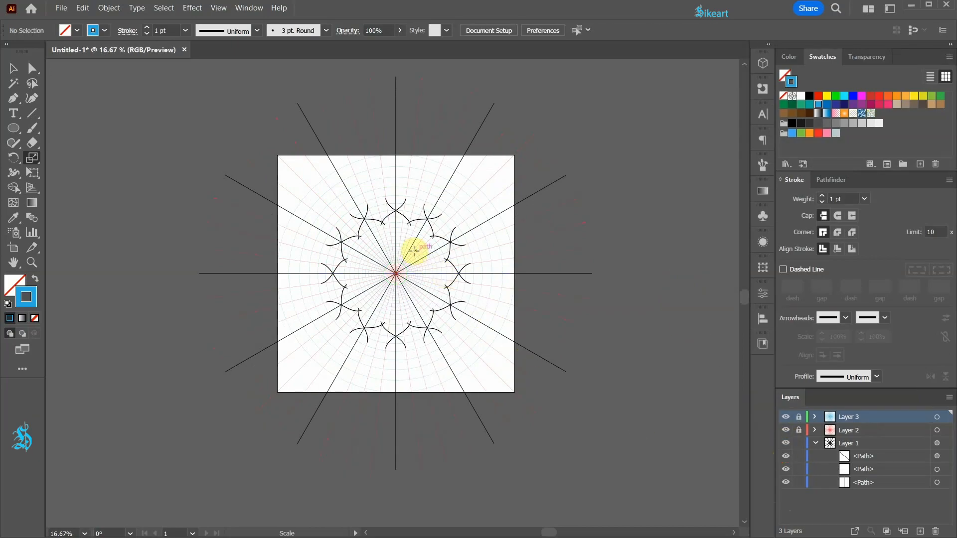
In Layer 1, draw a closed green wedge with the Pen tool from the center up to the top edge and across to the next radial line
scroll(410, 220, "up", 2)
scroll(449, 262, "up", 1)
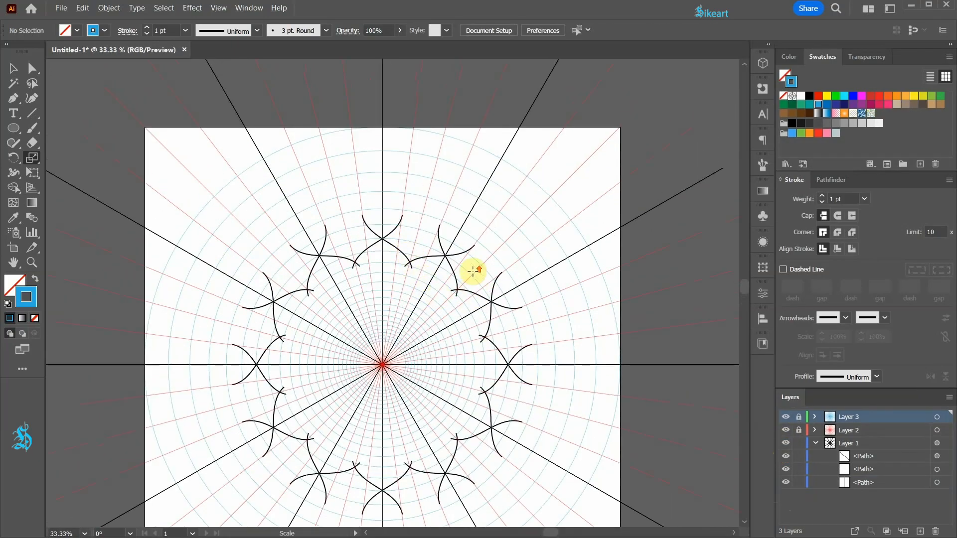
left_click(388, 245)
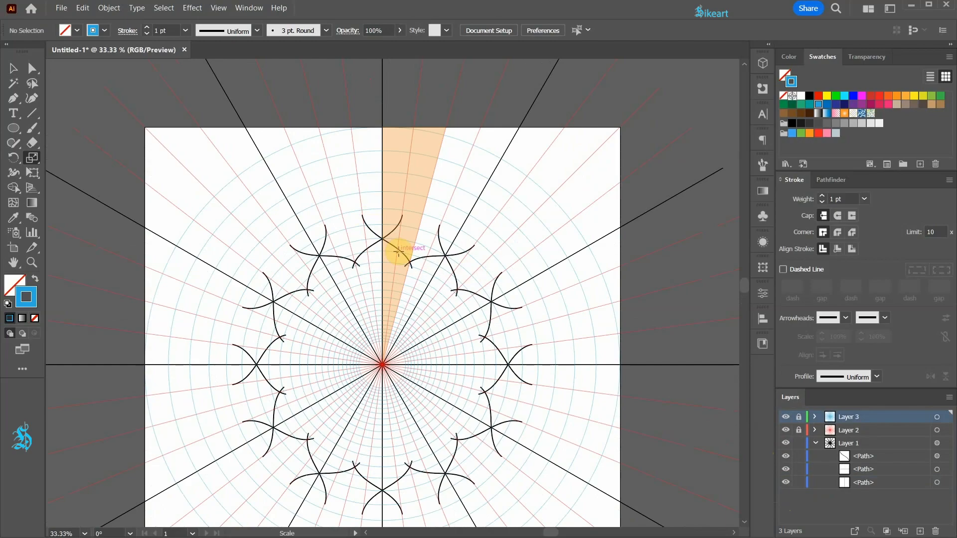
key("p")
left_click(867, 443)
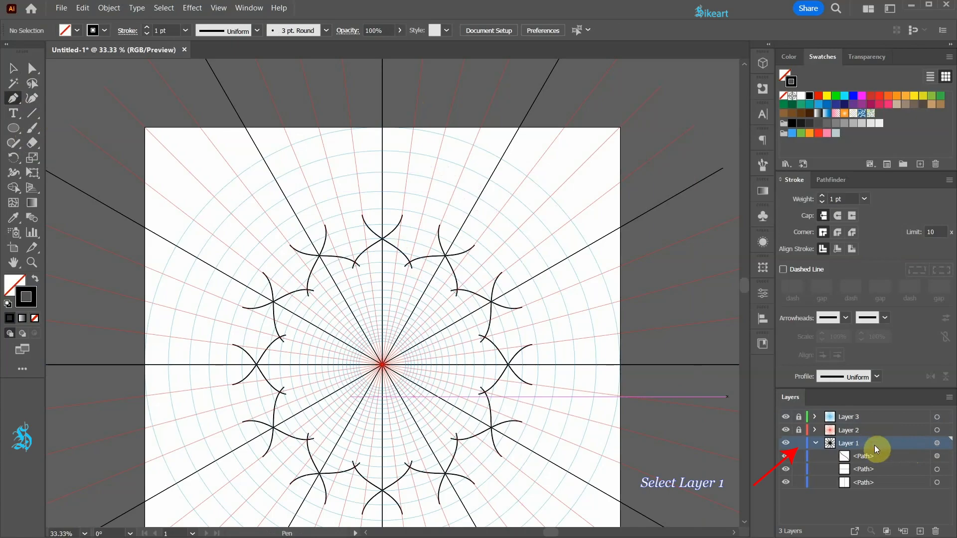
key("p")
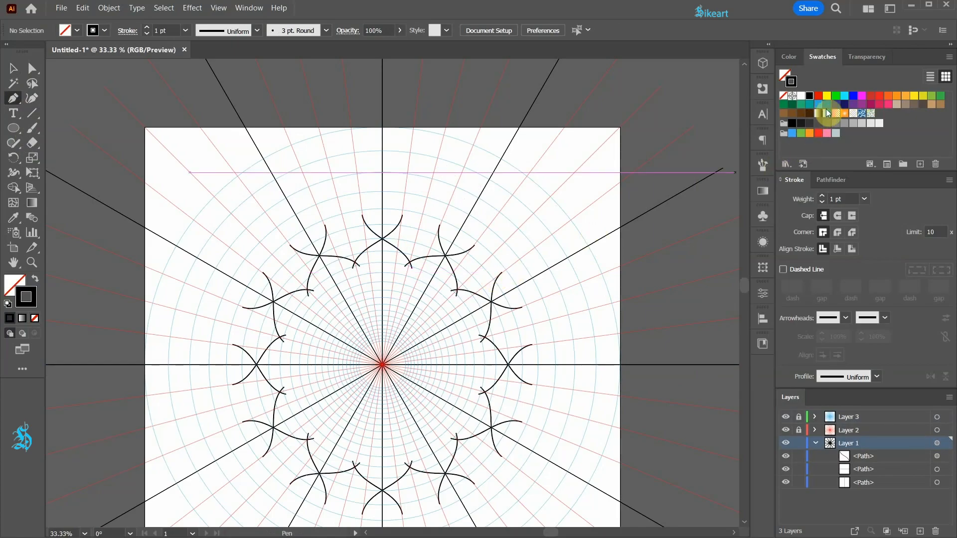
left_click(837, 96)
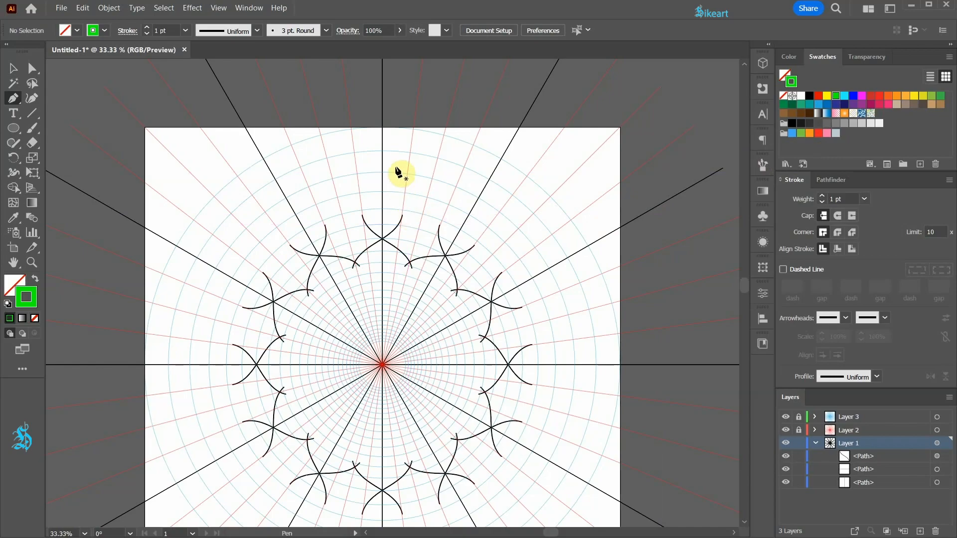
left_click(383, 365)
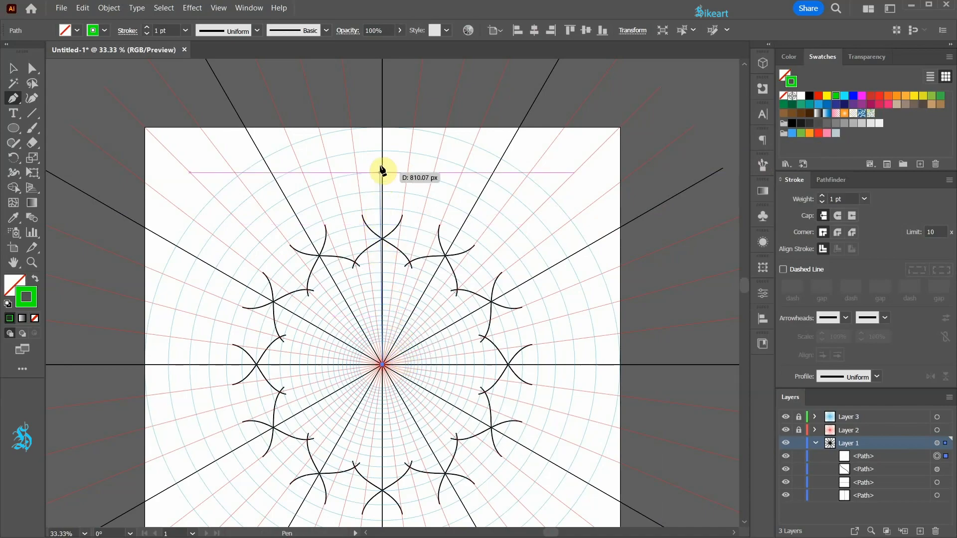
left_click(382, 128)
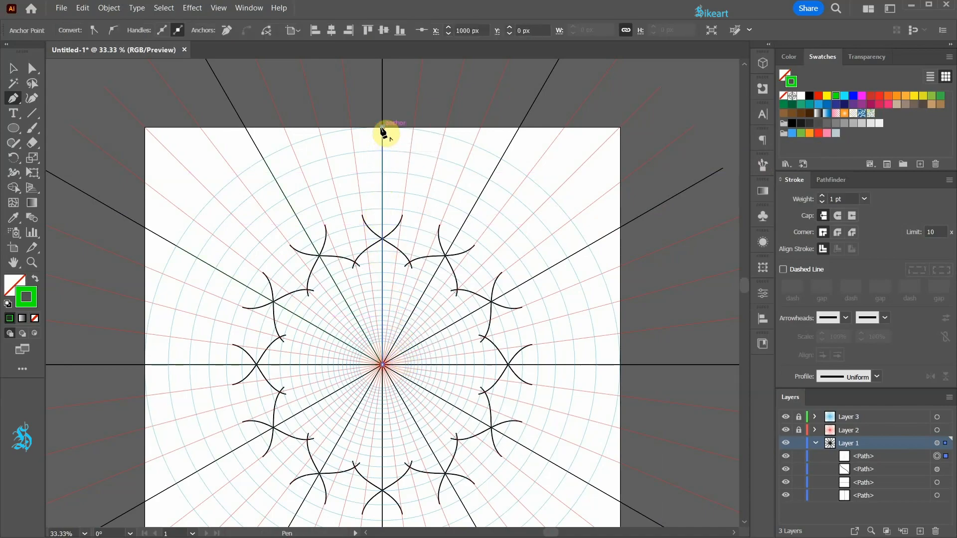
left_click(445, 128)
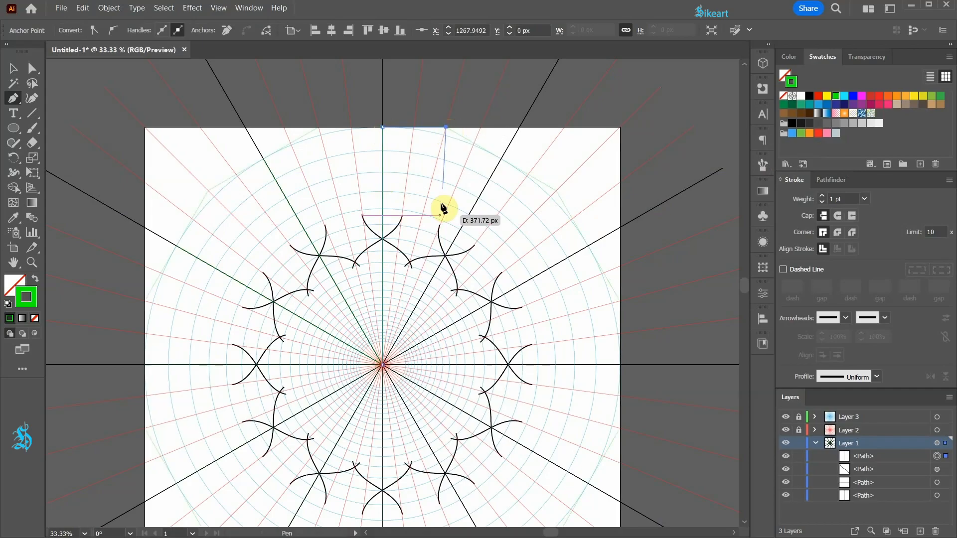
left_click(382, 366)
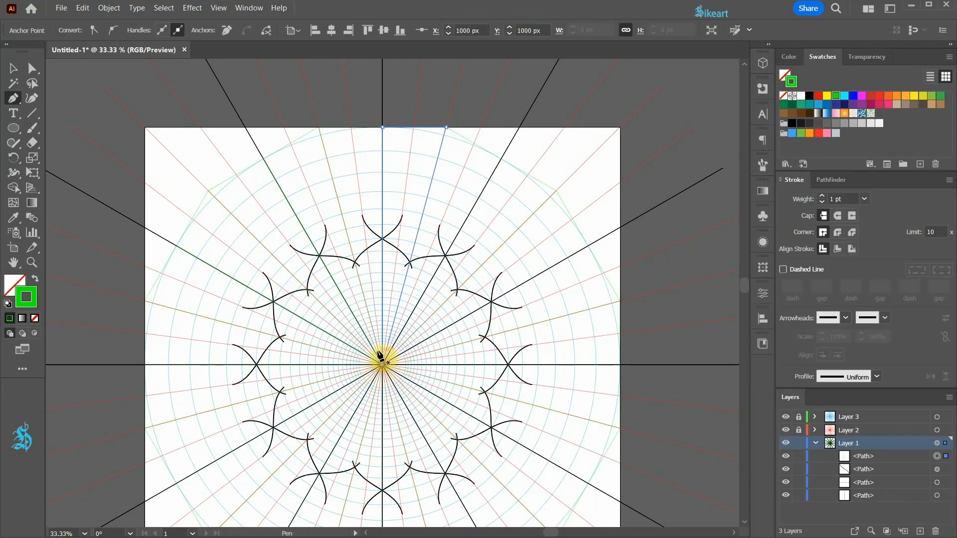
Clip Layer 1's contents to the wedge, after checking its center point in Outline mode with Layers 2 and 3 hidden
scroll(387, 319, "down", 1)
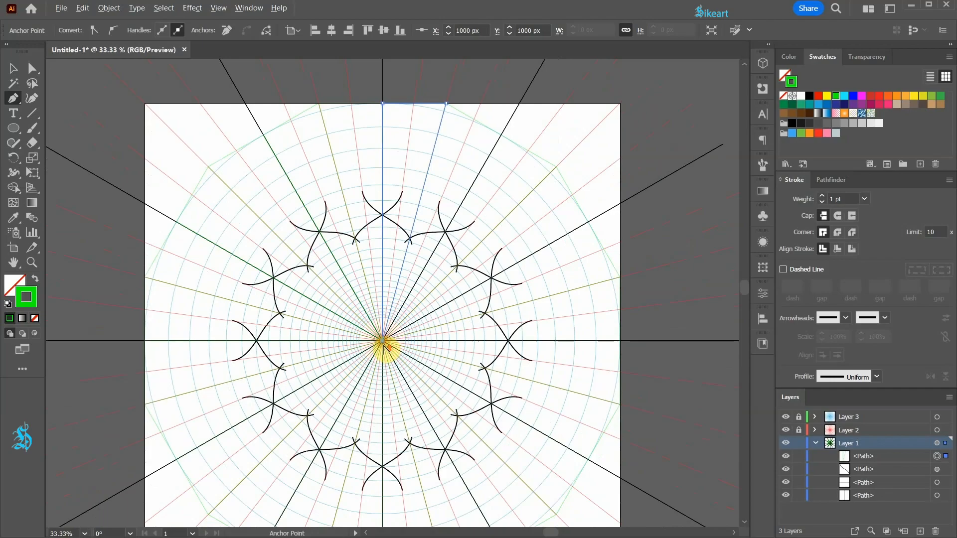
scroll(382, 329, "up", 5)
scroll(382, 326, "up", 1)
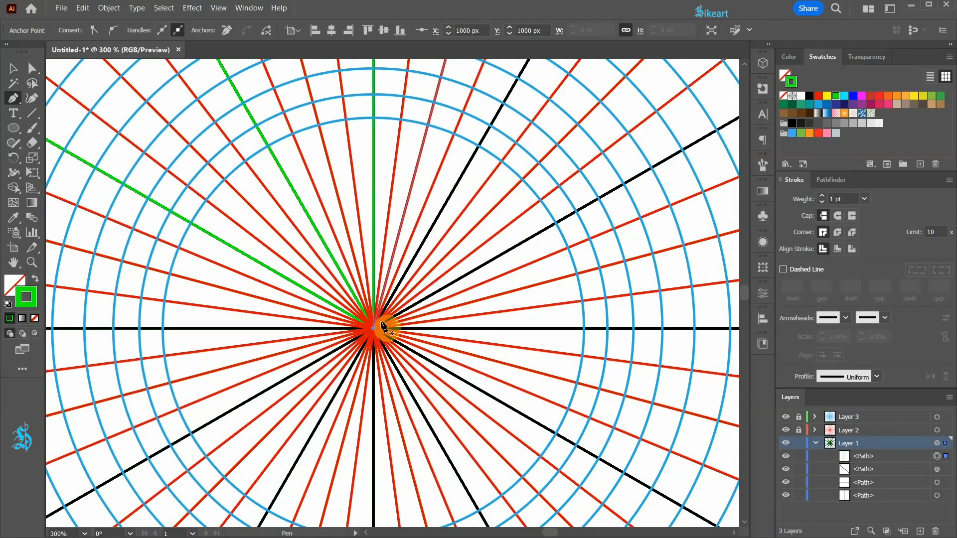
left_click_drag(787, 418, 787, 431)
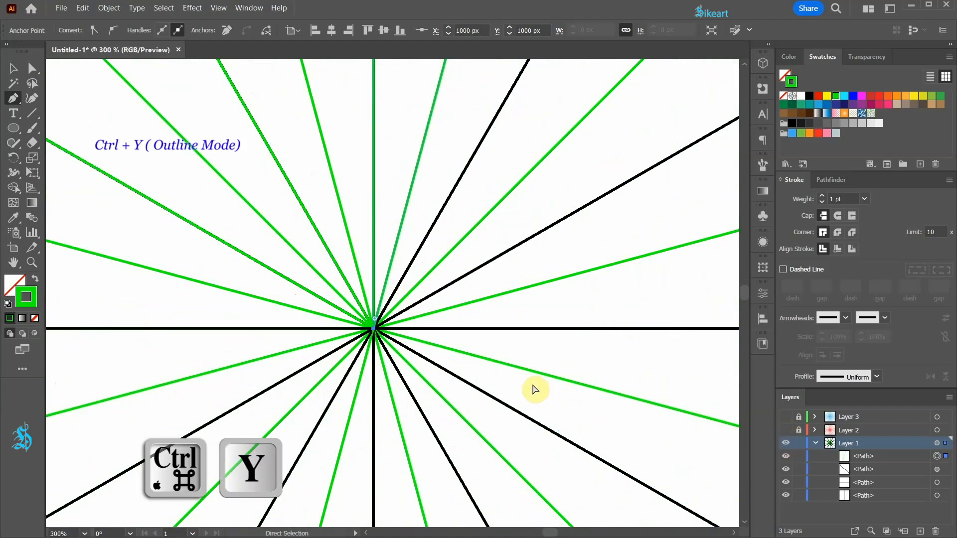
key("ctrl+y")
scroll(363, 327, "up", 5)
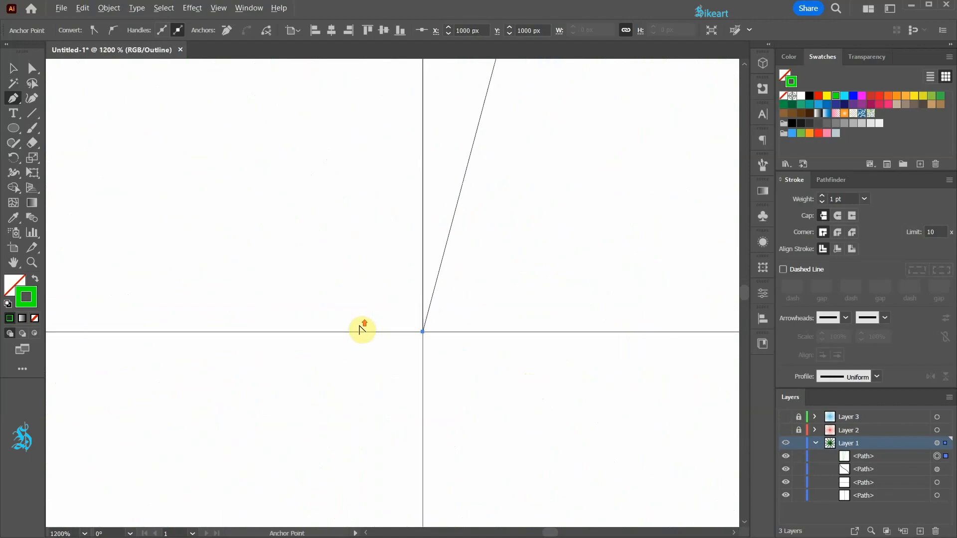
scroll(433, 353, "up", 2)
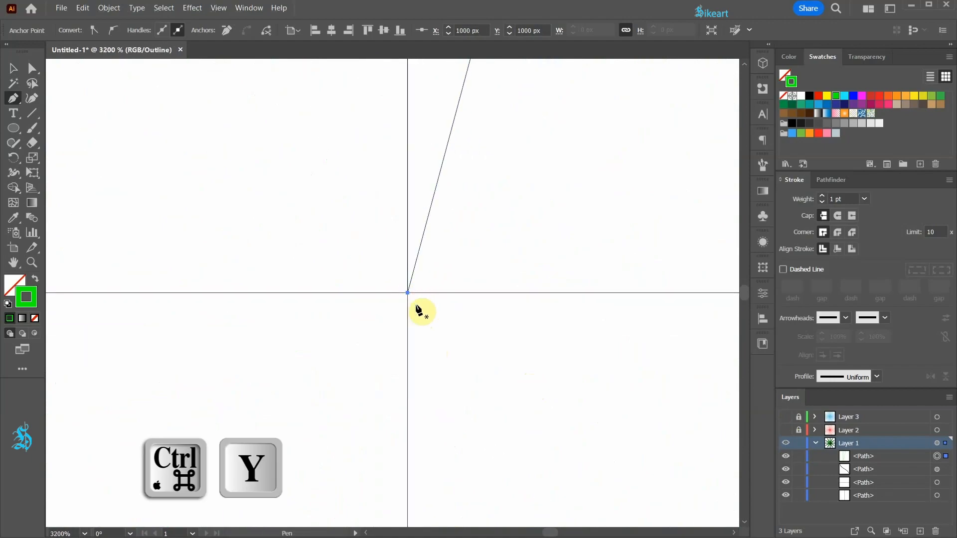
key("ctrl+y")
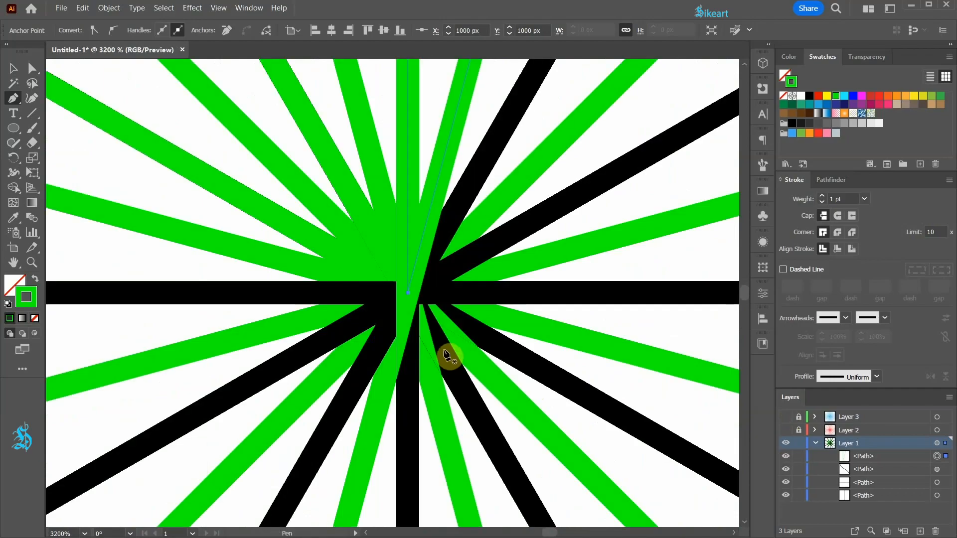
scroll(444, 351, "down", 4)
scroll(432, 339, "down", 10)
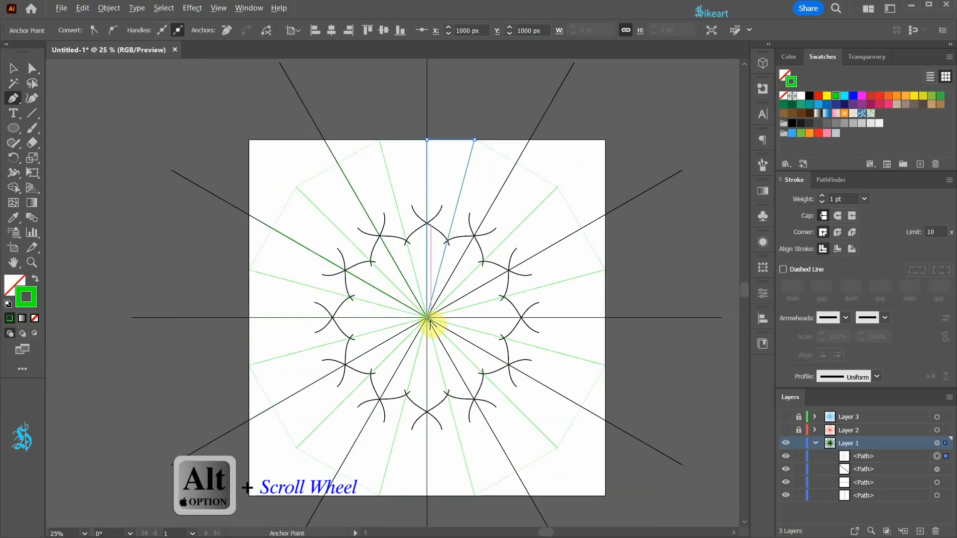
scroll(428, 319, "up", 1)
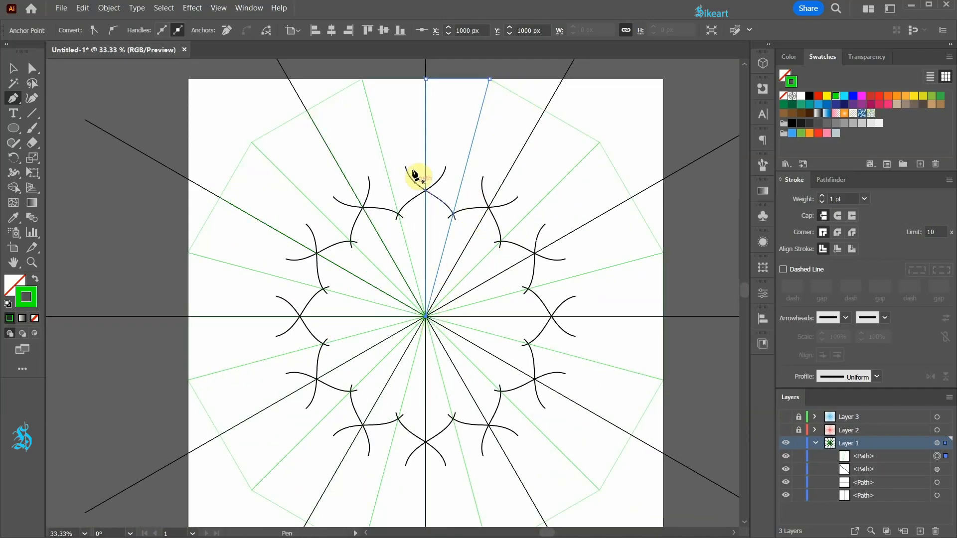
left_click(887, 531)
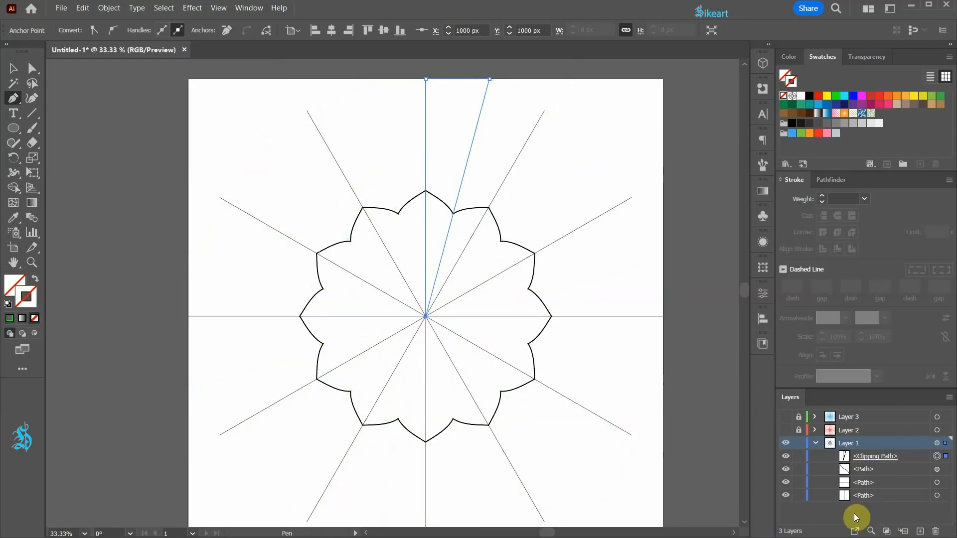
Paint a test curve near the top of the flower with the Paintbrush and delete it
key("b")
left_click_drag(410, 191, 485, 154)
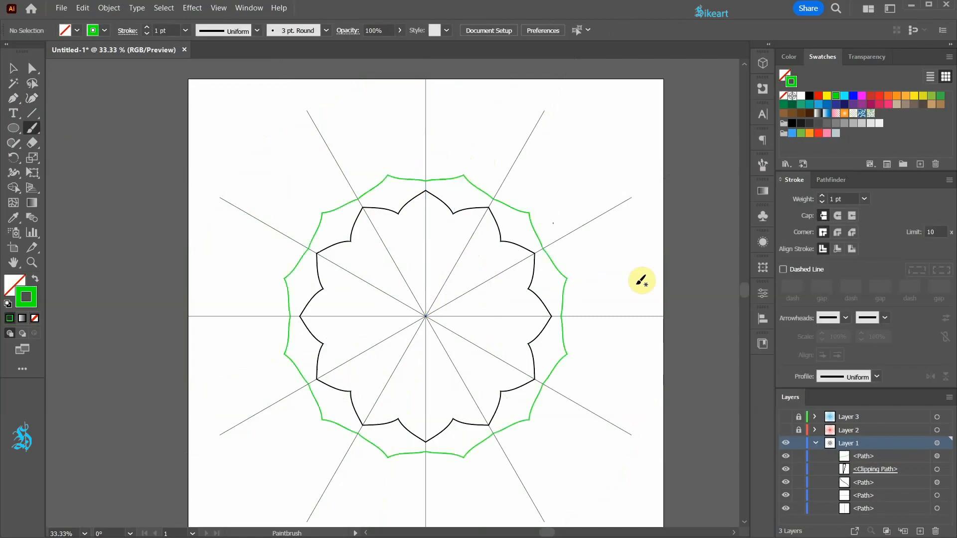
left_click(937, 456)
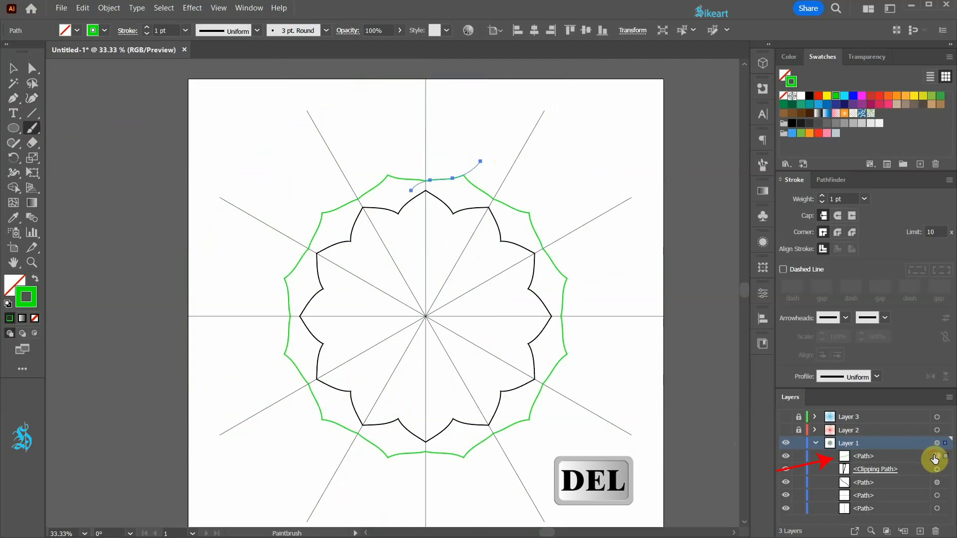
key("Delete")
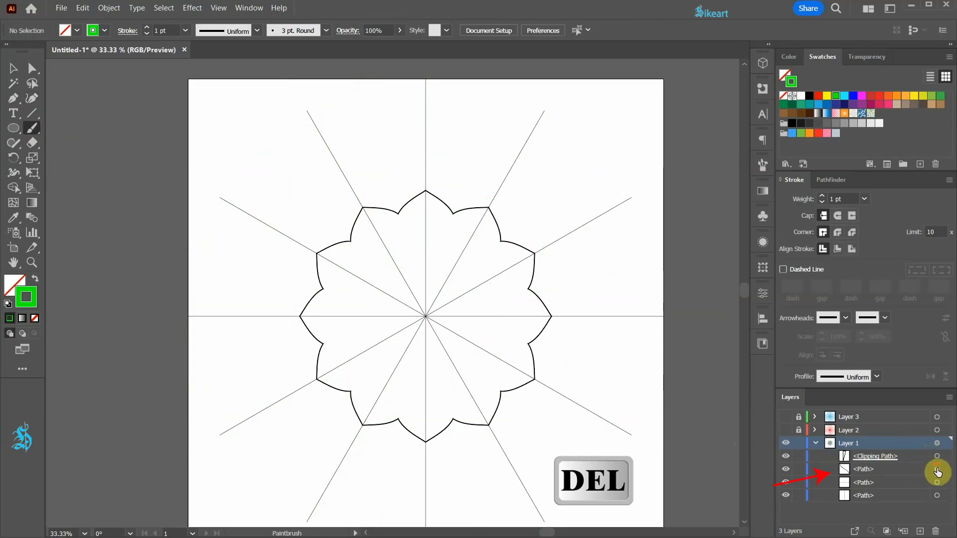
Delete the original curved flower path from Layer 1
left_click(938, 469)
key("Delete")
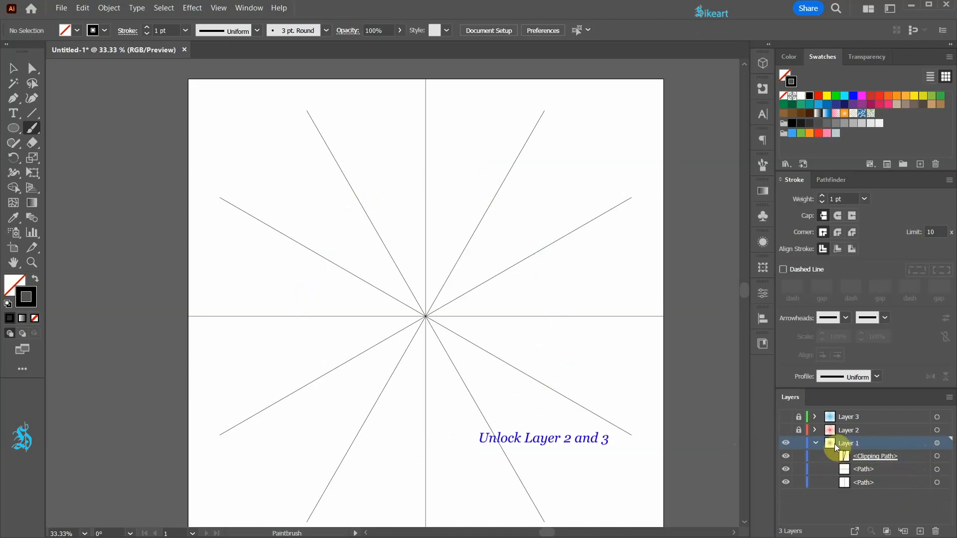
Unlock and show Layers 2 and 3
left_click(799, 430)
left_click(799, 416)
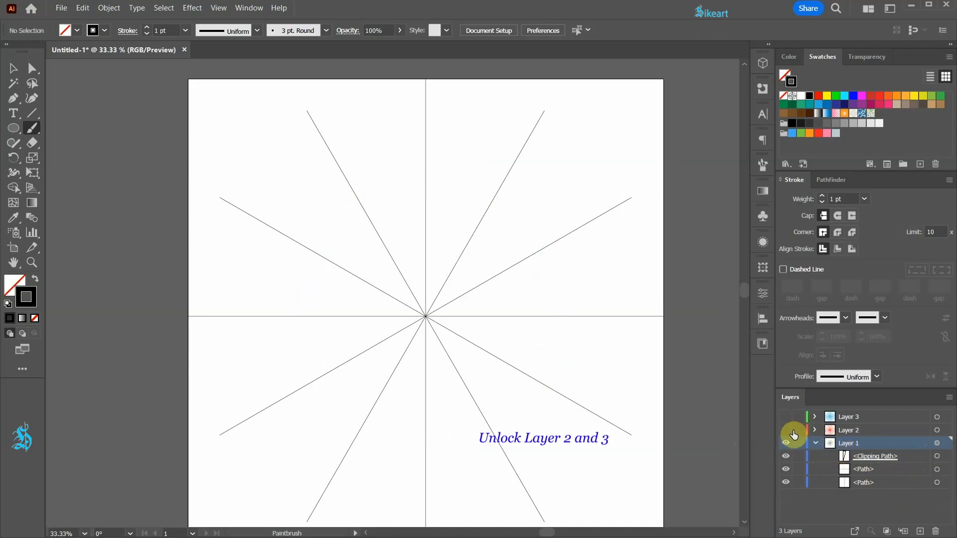
left_click(786, 417)
left_click(786, 430)
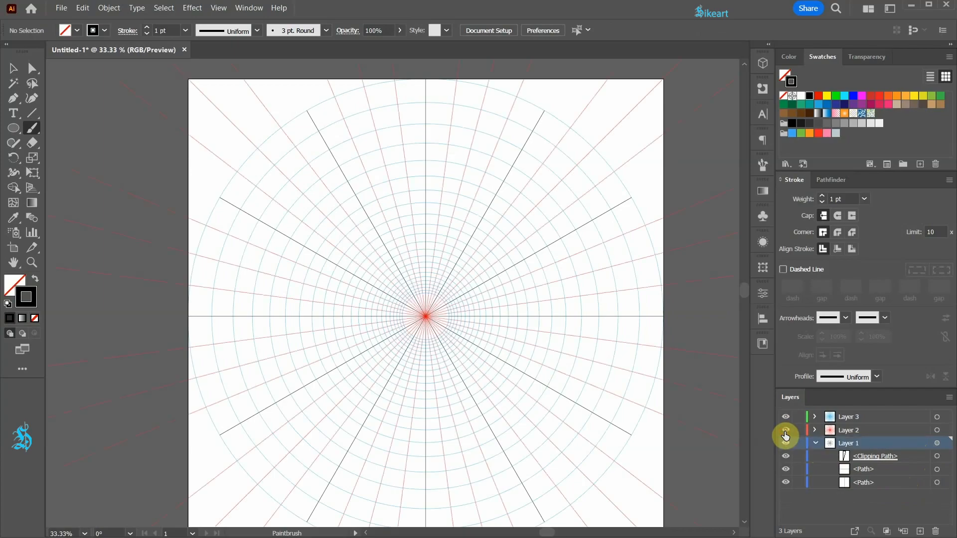
Move Layers 2 and 3 below Layer 1 and fit the artboard in the window
left_click_drag(875, 432, 868, 497)
left_click_drag(870, 417, 868, 490)
key("ctrl+0")
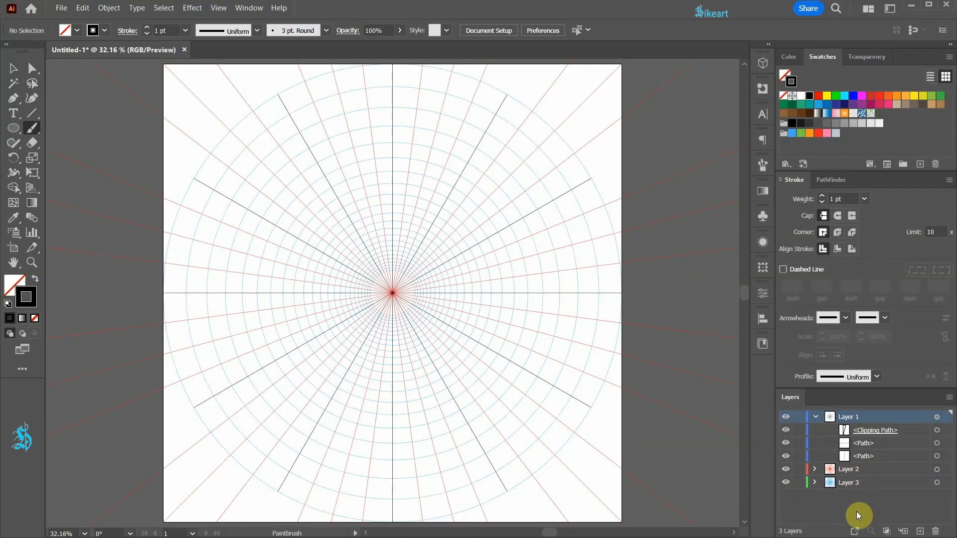
Select all guide artwork and set its stroke weight to 0.25 pt
key("ctrl+a")
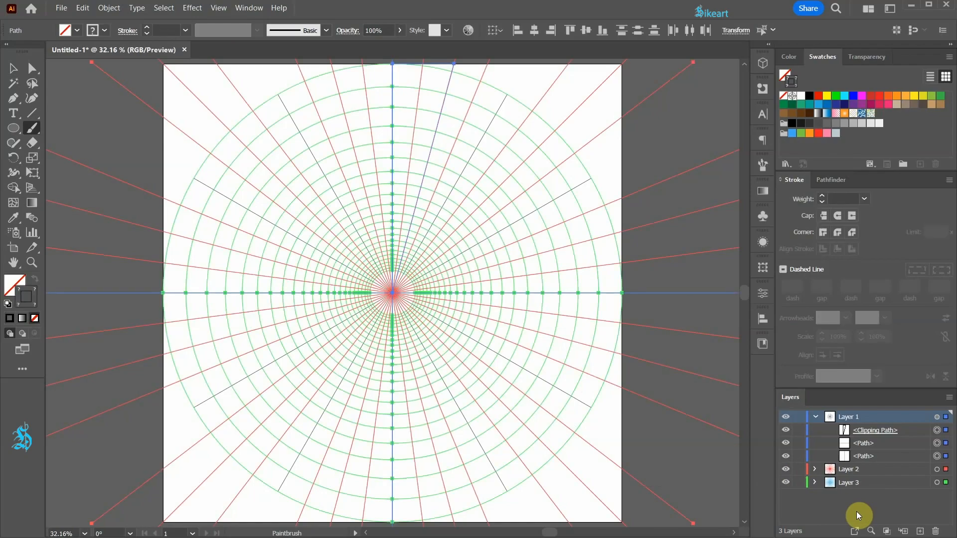
left_click(865, 200)
left_click(883, 212)
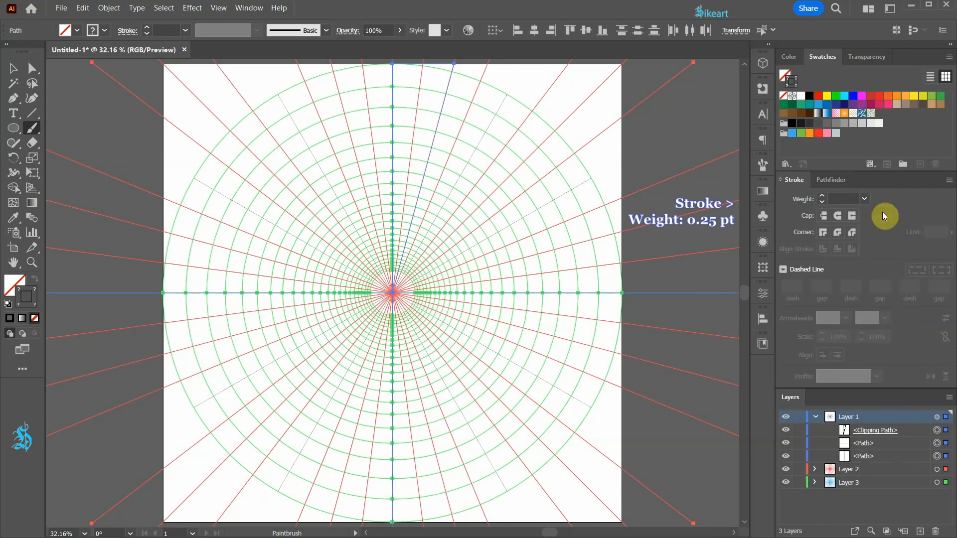
Lock Layers 2 and 3 and every path and the clipping path inside Layer 1
left_click(799, 470)
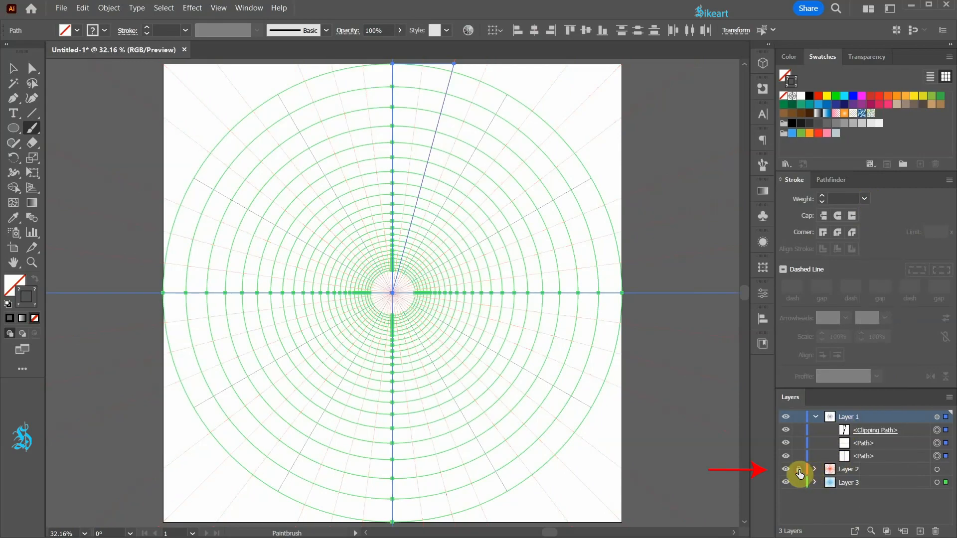
left_click(799, 482)
left_click(799, 456)
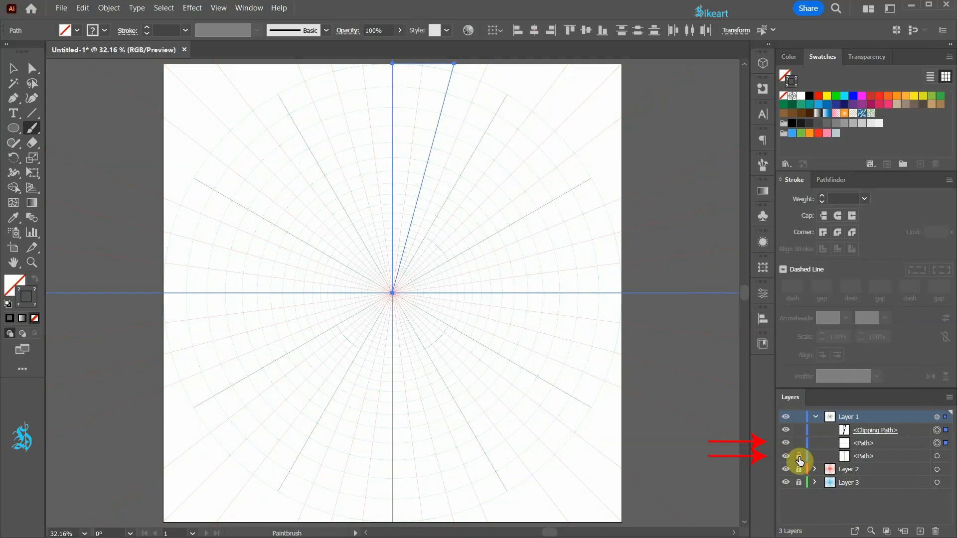
left_click(799, 443)
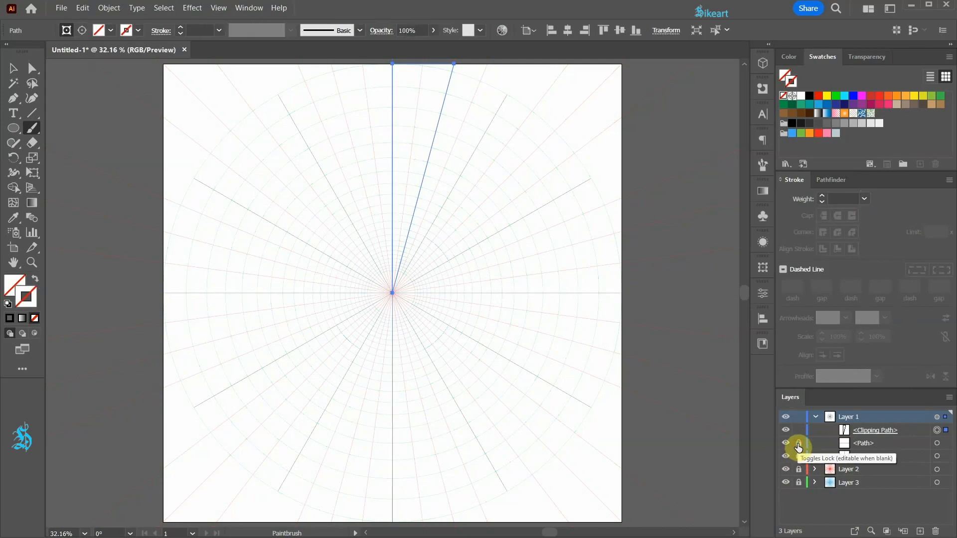
left_click(798, 432)
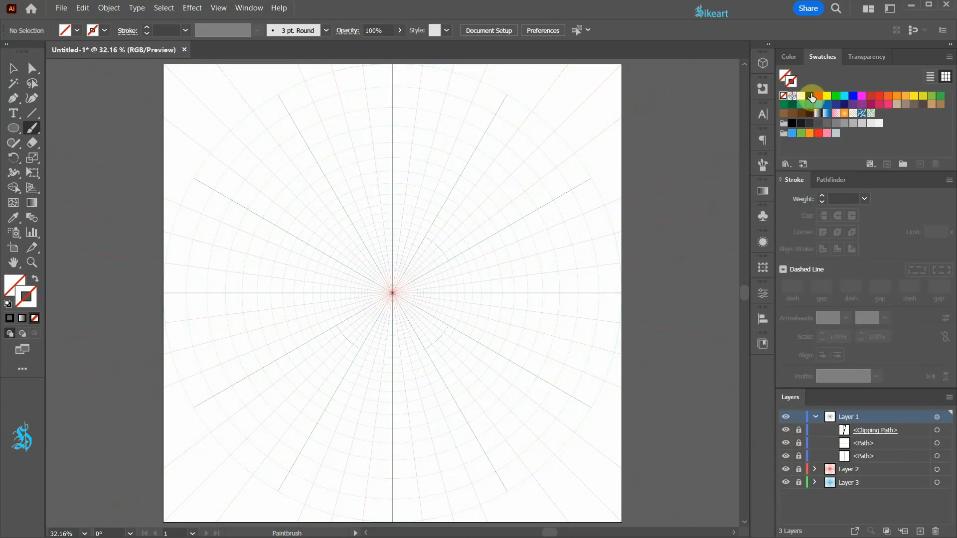
Set the stroke to black, paint a test curve near the top with the Paintbrush, and delete it
left_click(808, 99)
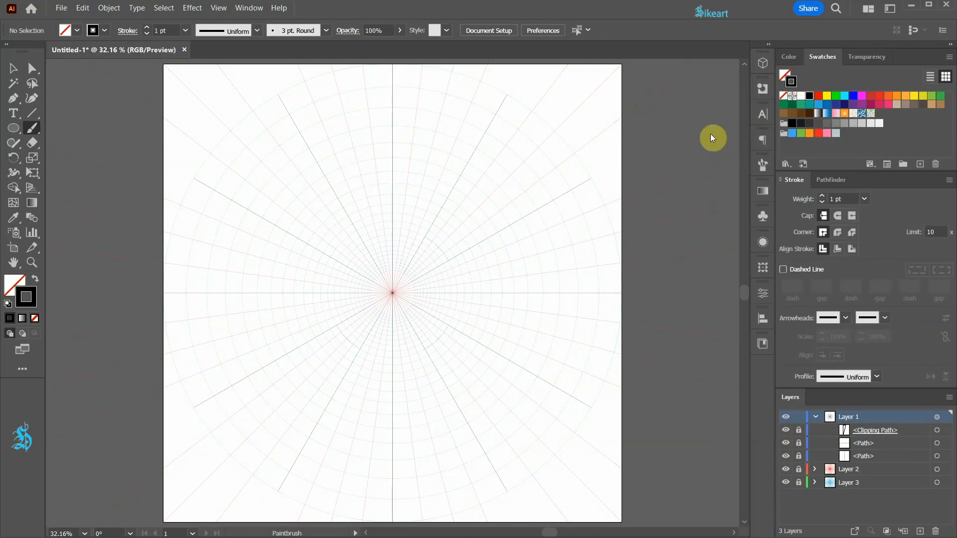
mouse_move(383, 136)
left_mouse_down()
mouse_move(412, 151)
mouse_move(432, 197)
left_mouse_up()
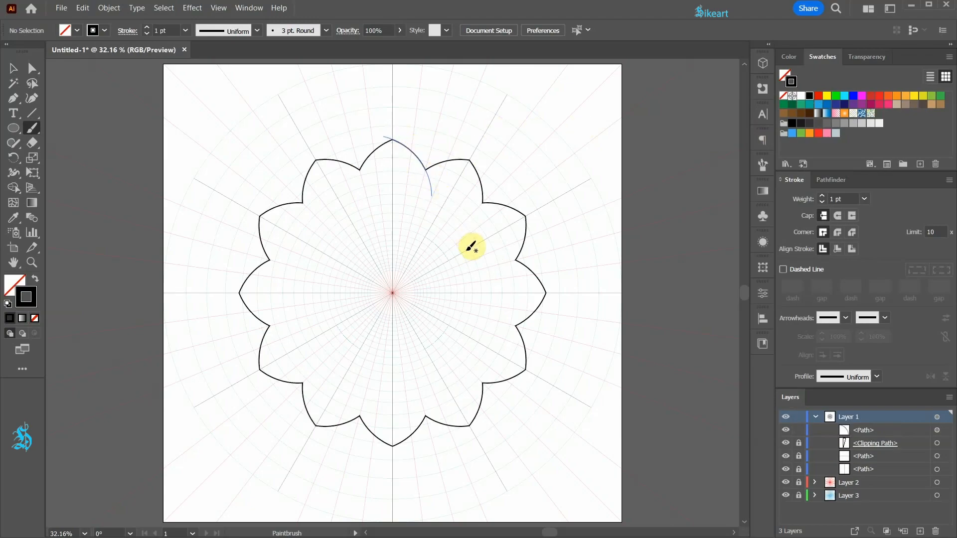
key("Delete")
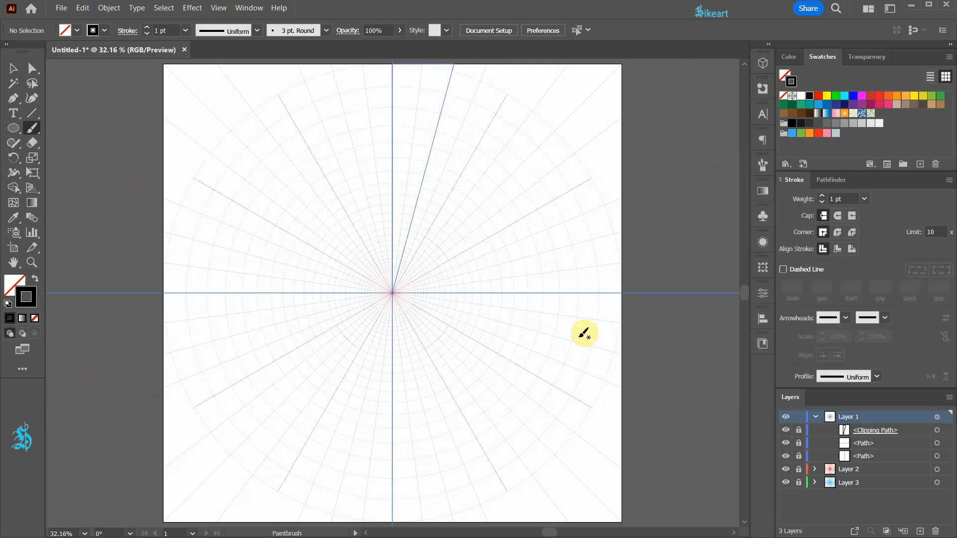
key("v")
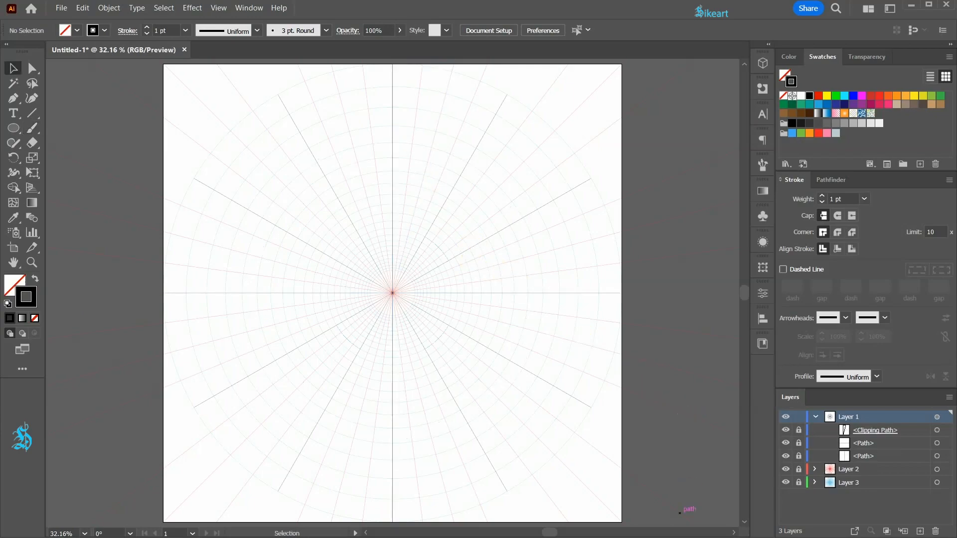